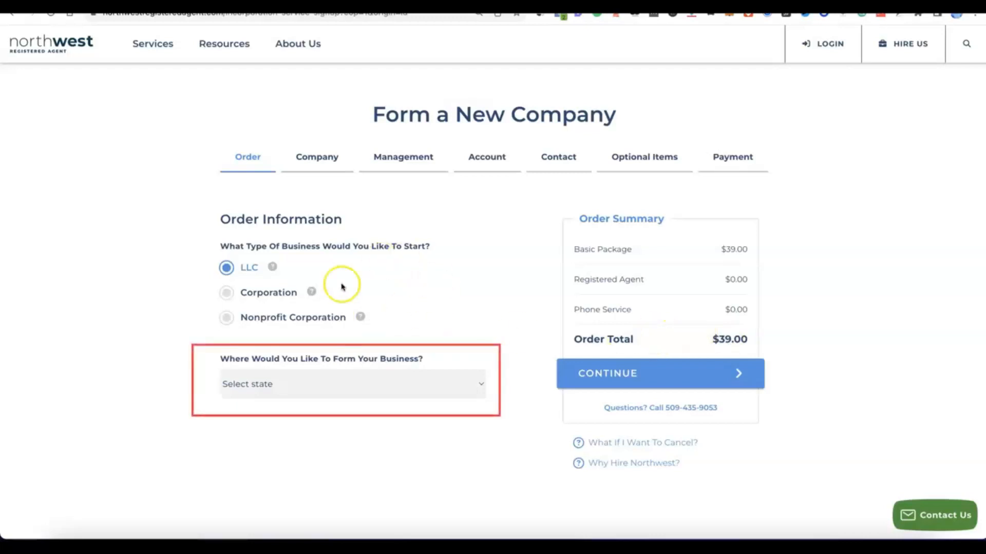
Choose NM - New Mexico as the state in which to form the LLC and continue to the company details.
left_click(476, 383)
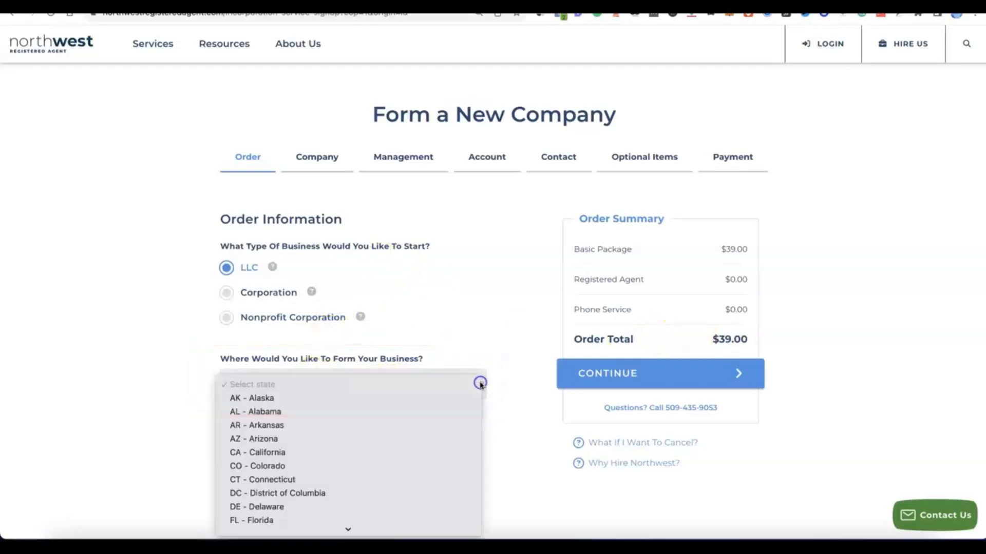
scroll(366, 341, "down", 4)
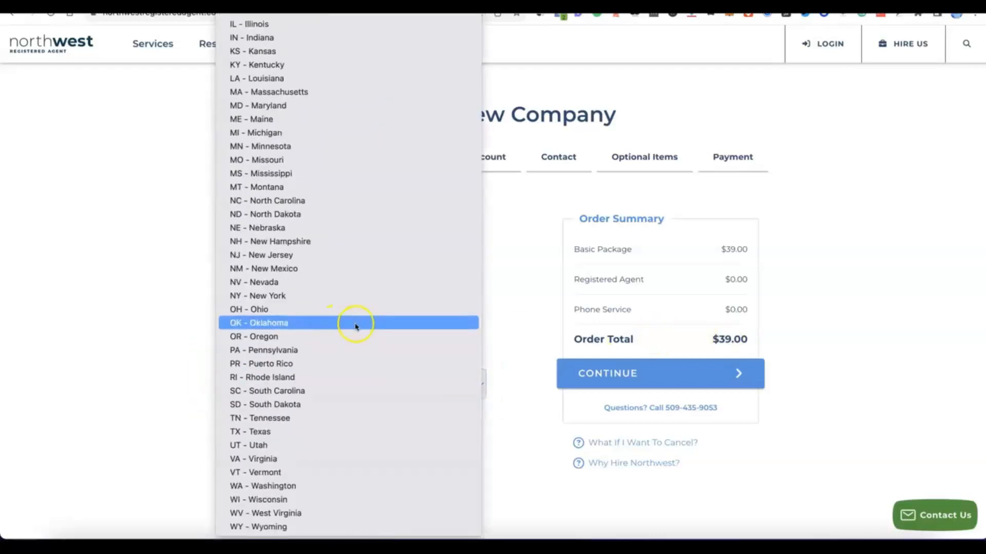
left_click(275, 269)
scroll(378, 406, "down", 3)
scroll(379, 407, "up", 2)
scroll(378, 408, "up", 1)
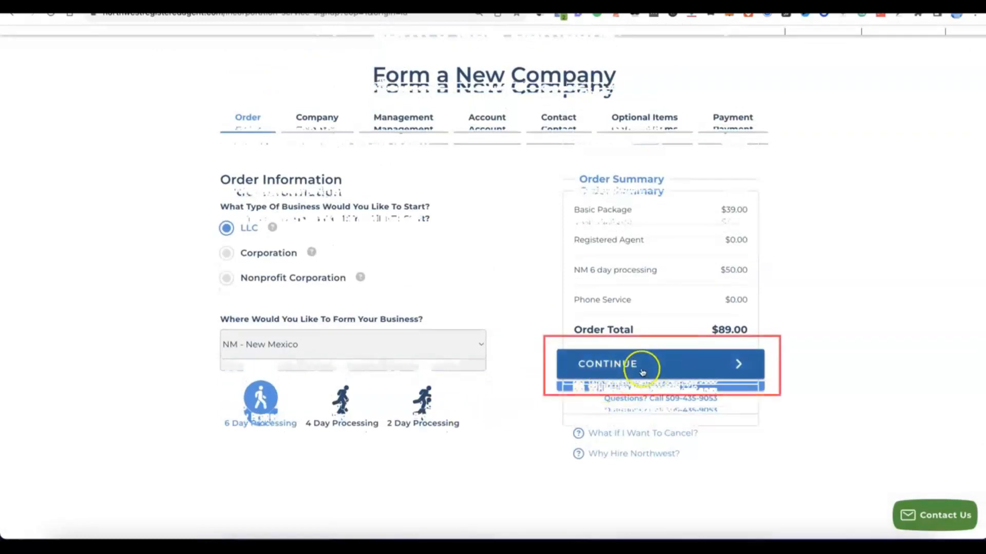
left_click(638, 365)
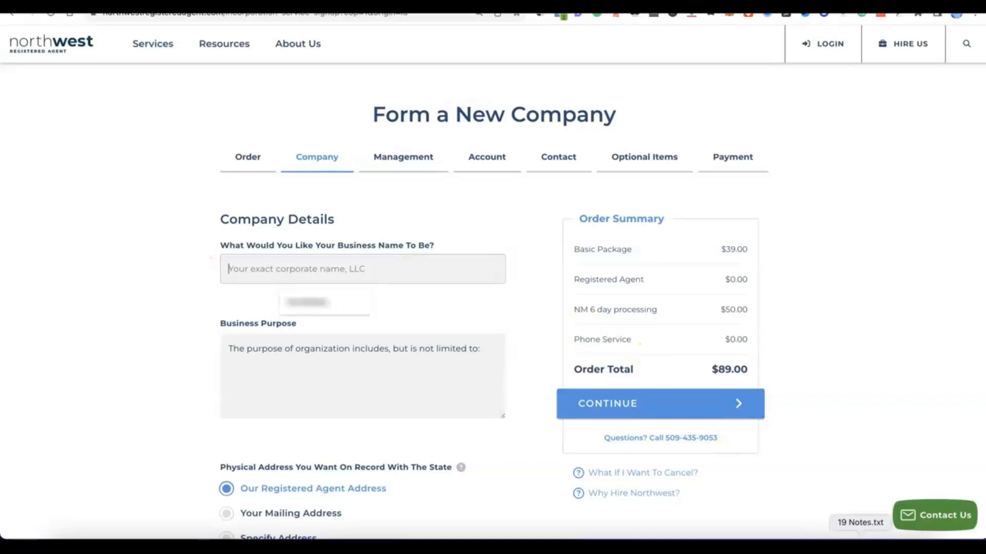
Name the business Modoe, add "E-commerce - online selling of general products." to its purpose, and continue with the registered agent addresses.
type("Modoe")
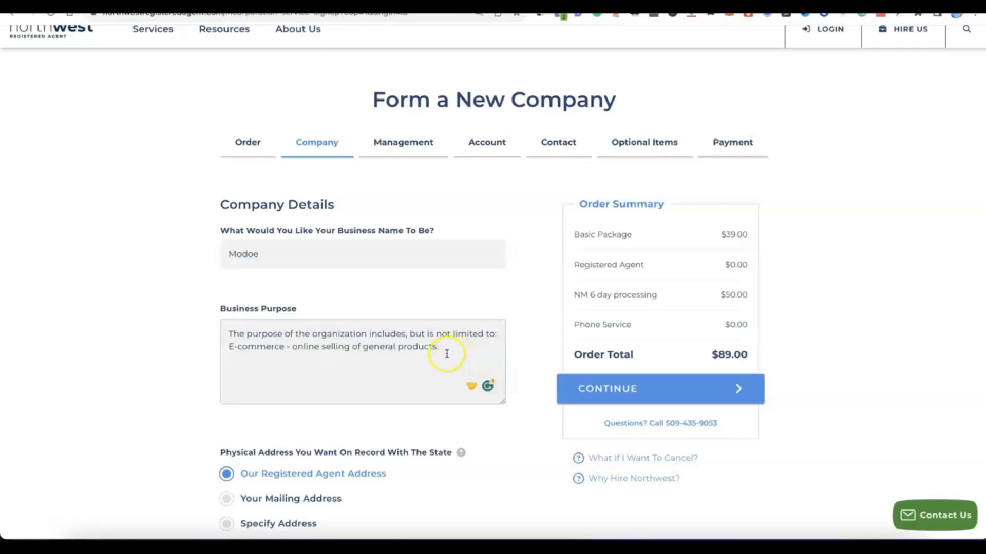
scroll(447, 354, "down", 3)
scroll(446, 354, "down", 1)
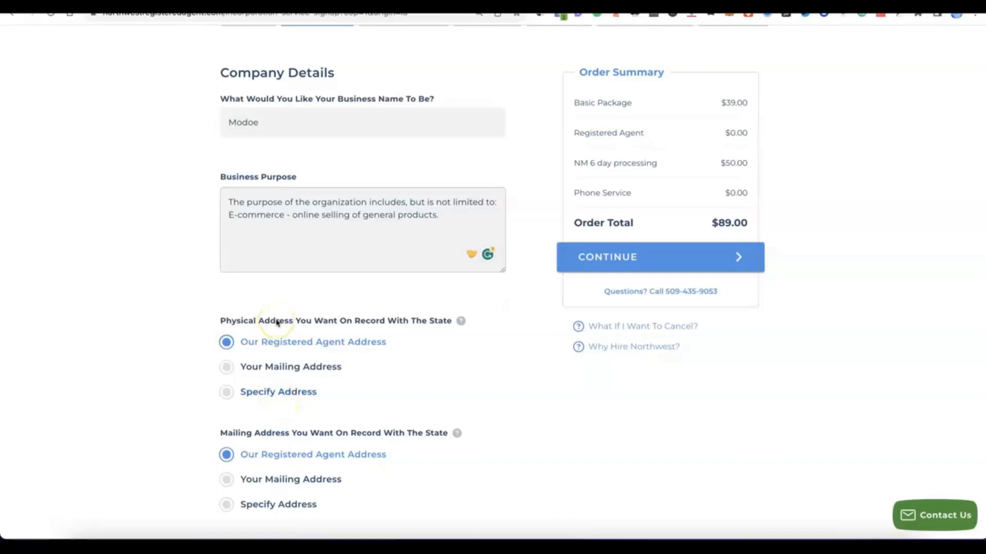
scroll(277, 323, "down", 2)
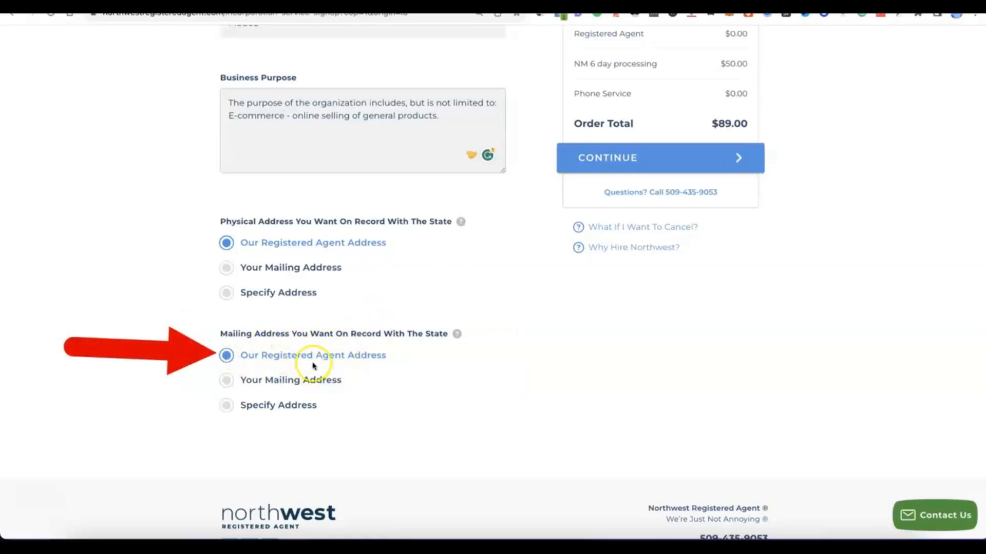
scroll(388, 361, "up", 5)
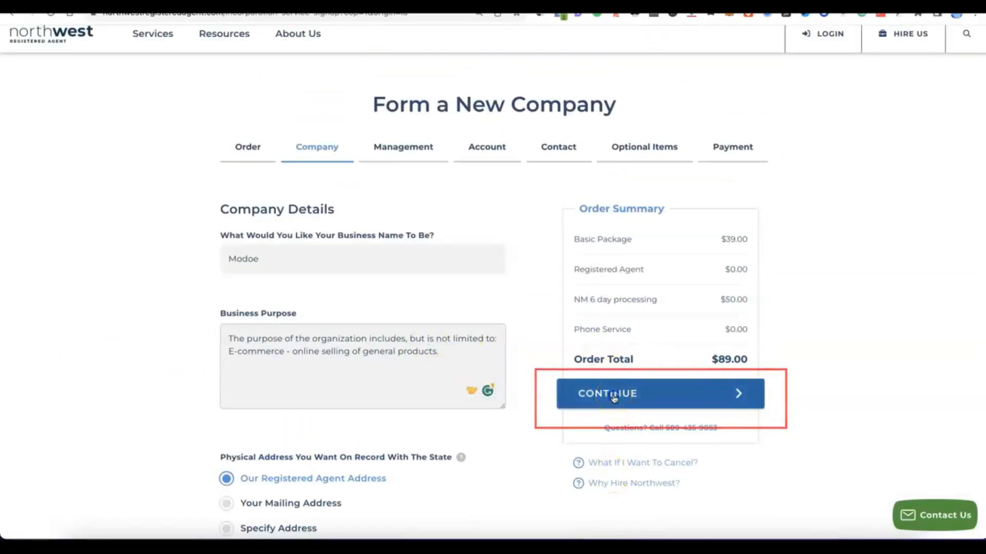
left_click(614, 399)
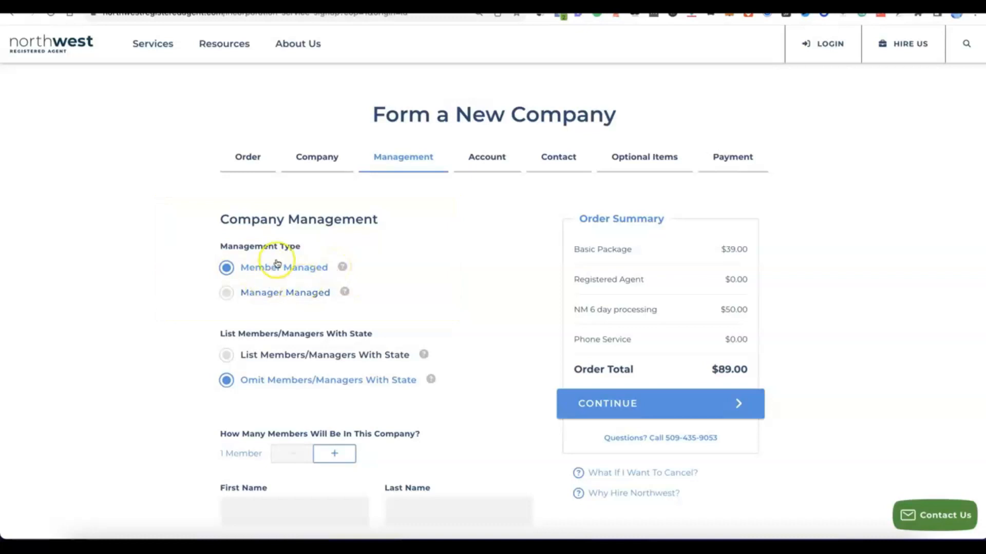
Set the number of company members to 2, keeping the company member managed.
scroll(275, 264, "down", 3)
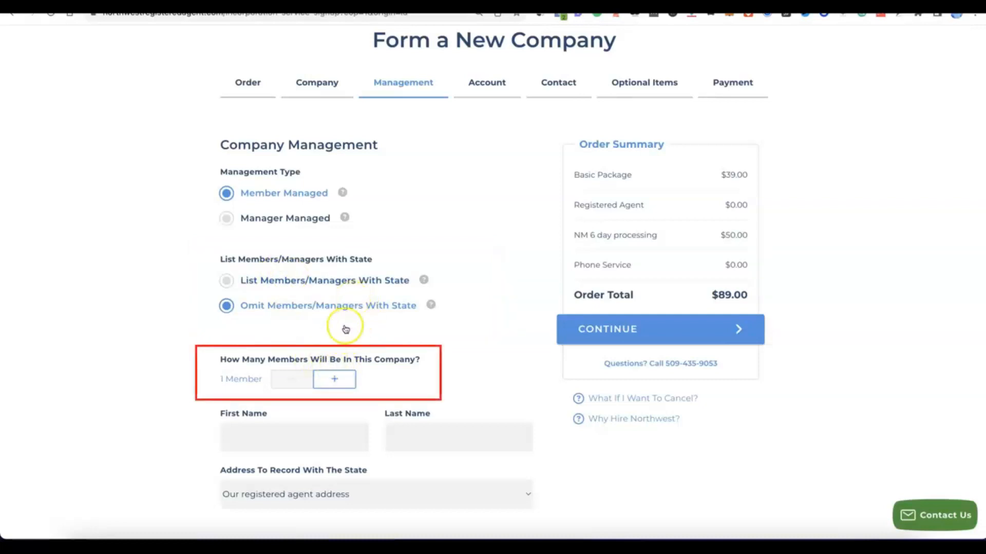
left_click(337, 380)
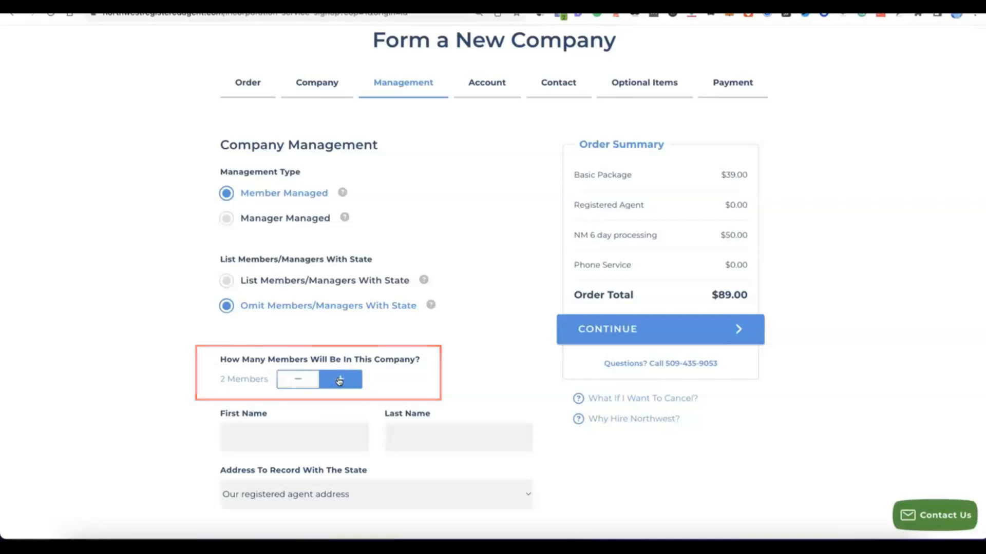
scroll(338, 379, "down", 4)
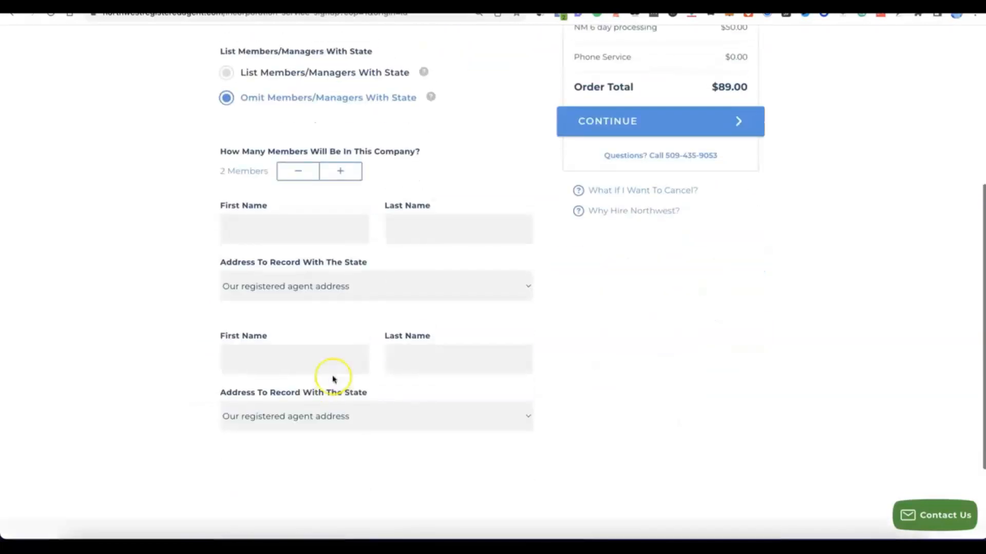
scroll(337, 378, "up", 1)
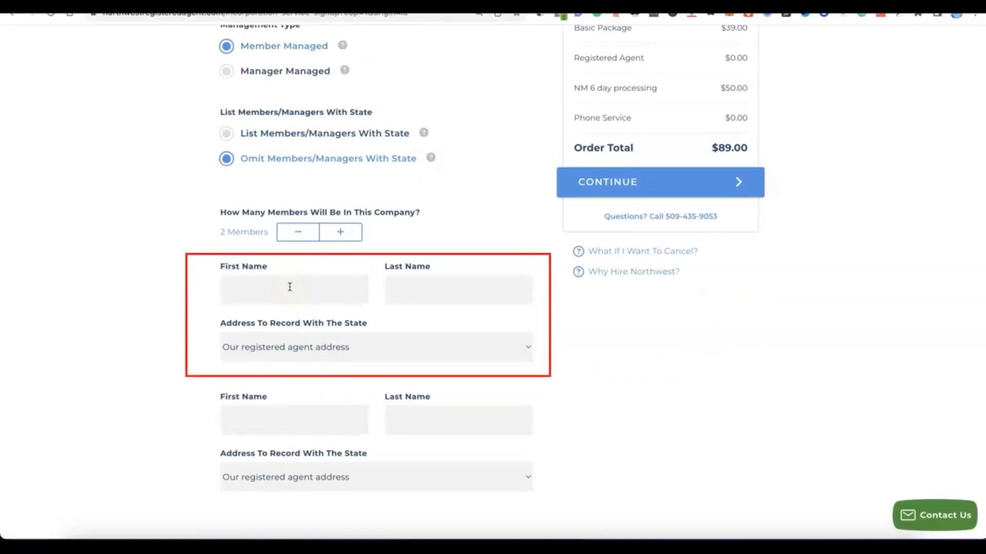
Enter the first and last names of both members, keep the registered agent address for each, and continue to the account setup.
left_click(480, 289)
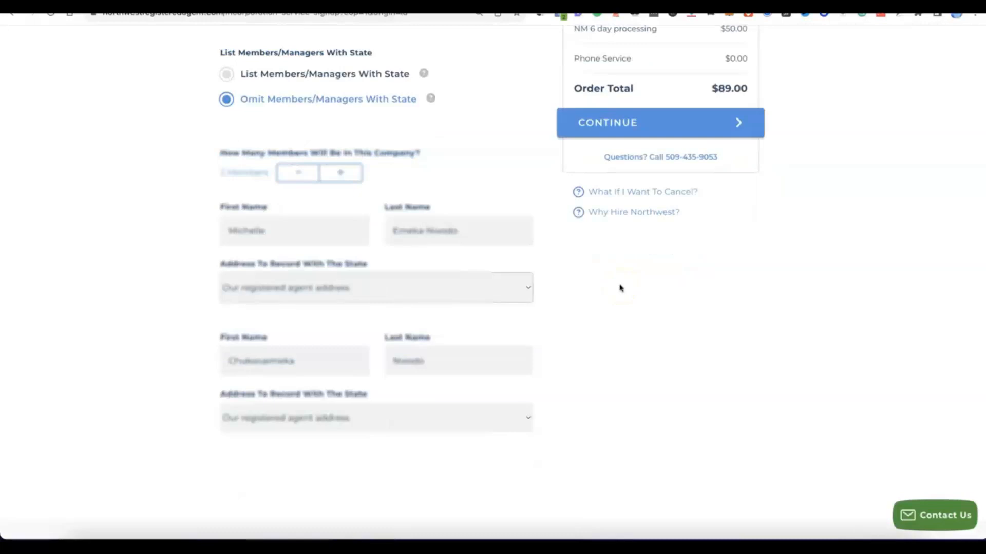
left_click(586, 286)
left_click(579, 301)
scroll(583, 304, "up", 2)
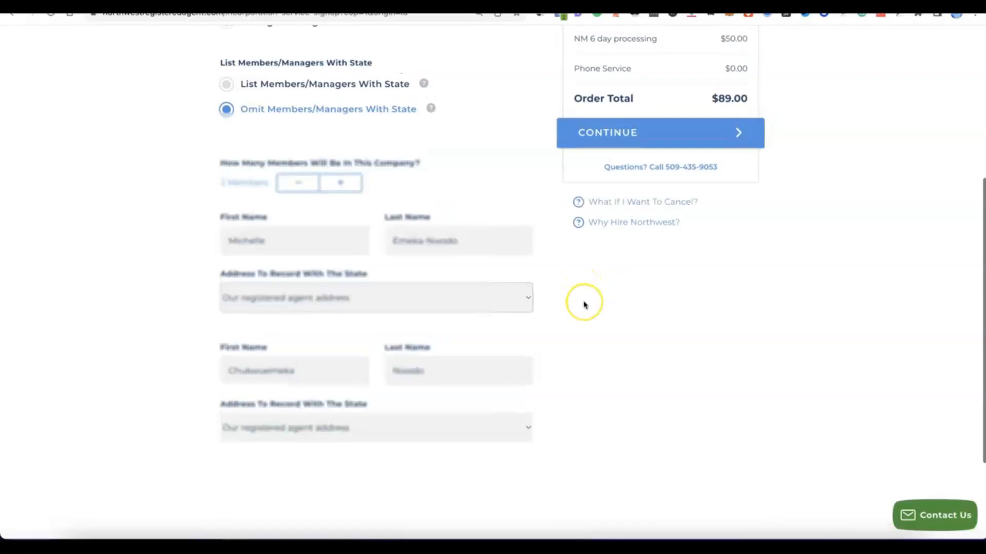
left_click(640, 343)
scroll(616, 194, "up", 1)
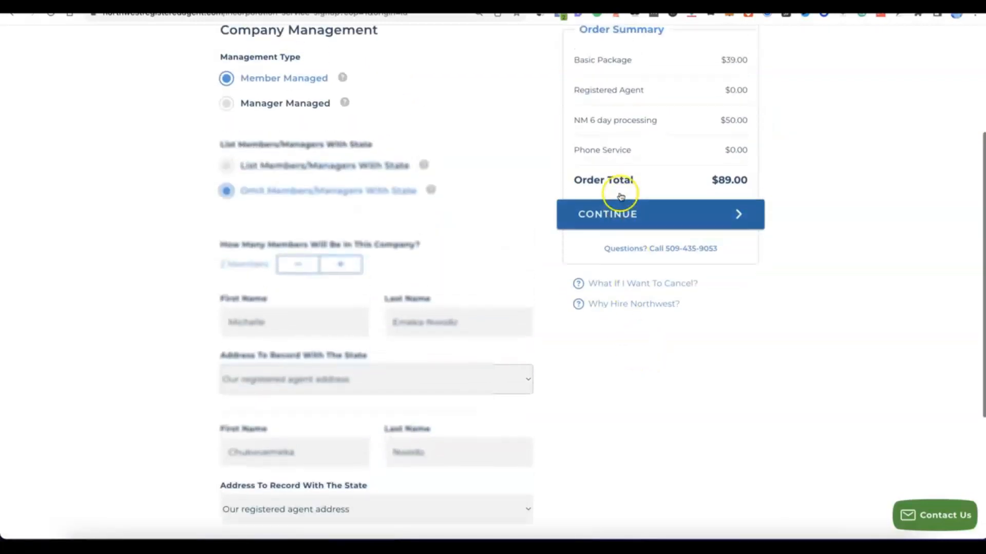
left_click(621, 208)
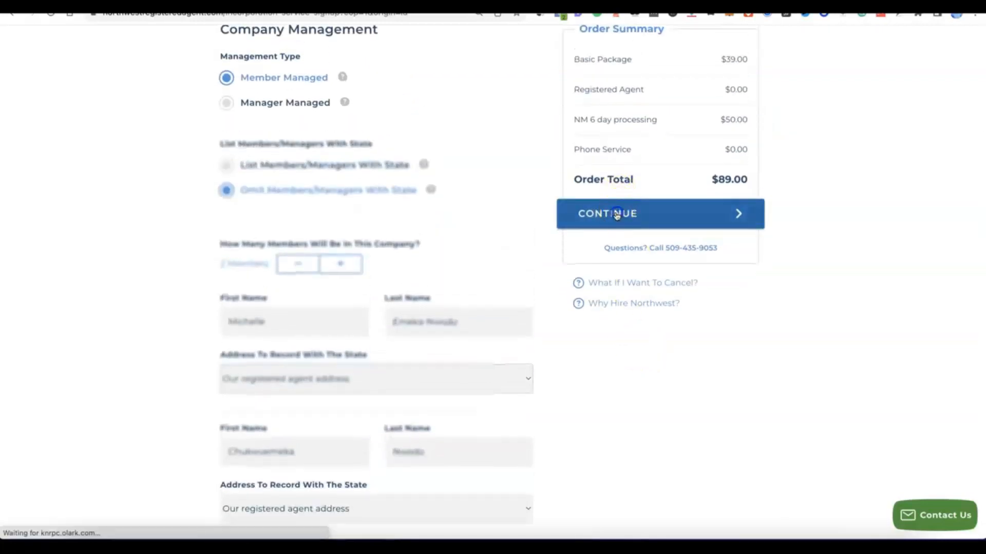
left_click(608, 212)
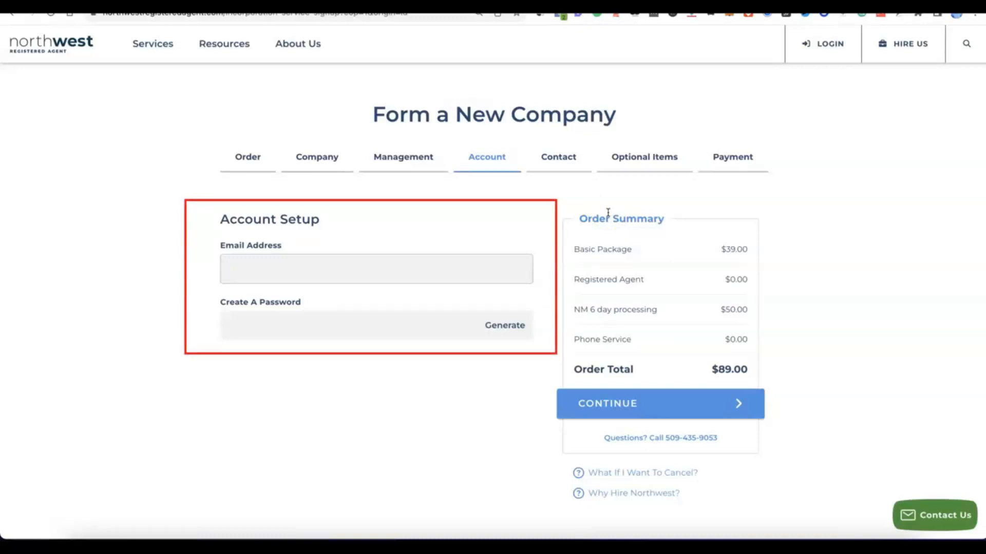
Enter the account's email address, generate an account password, and continue to the contact details.
left_click(334, 261)
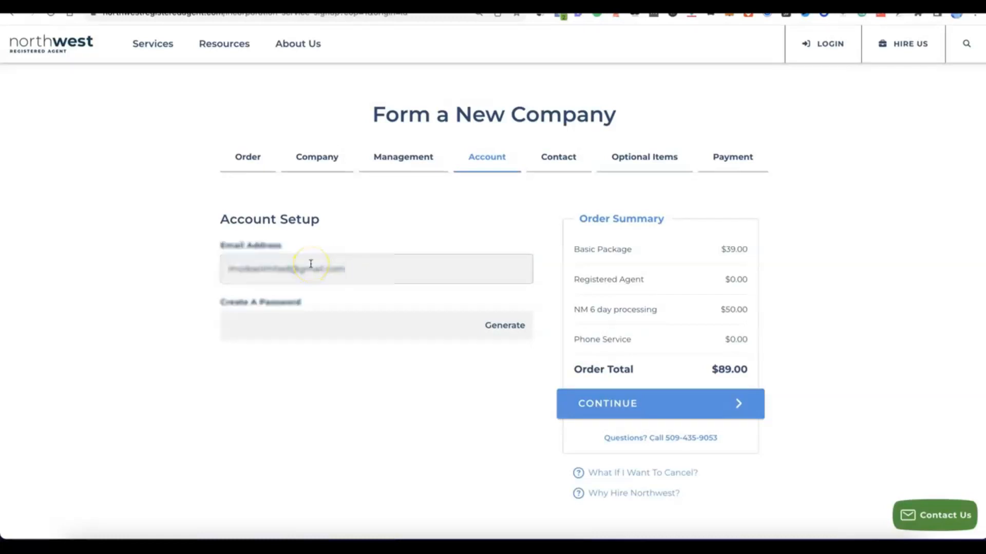
left_click(315, 324)
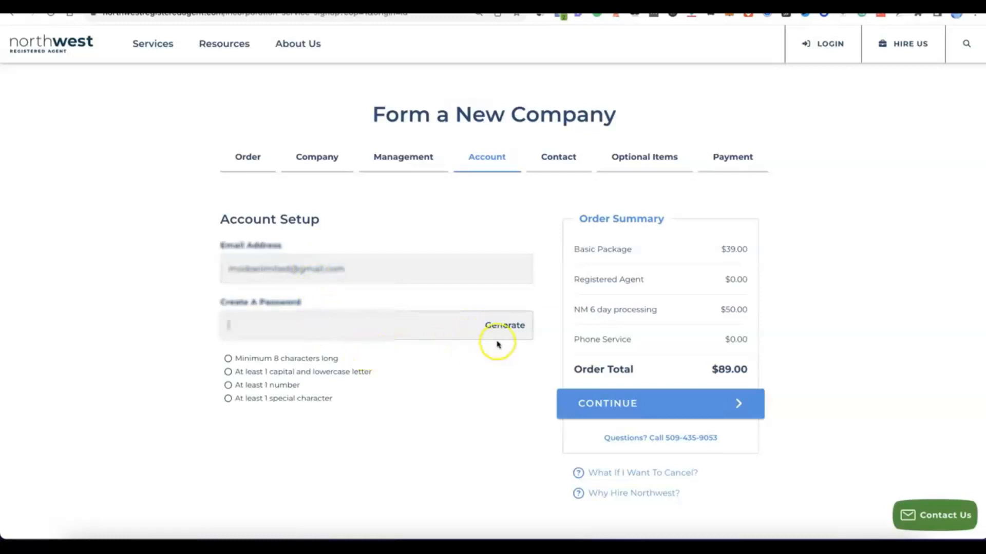
left_click(506, 327)
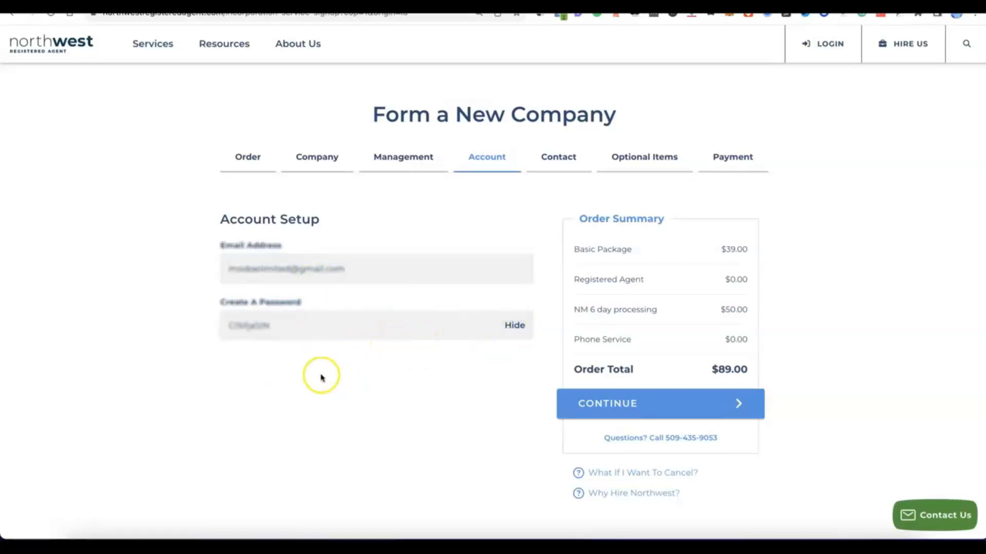
scroll(357, 371, "down", 1)
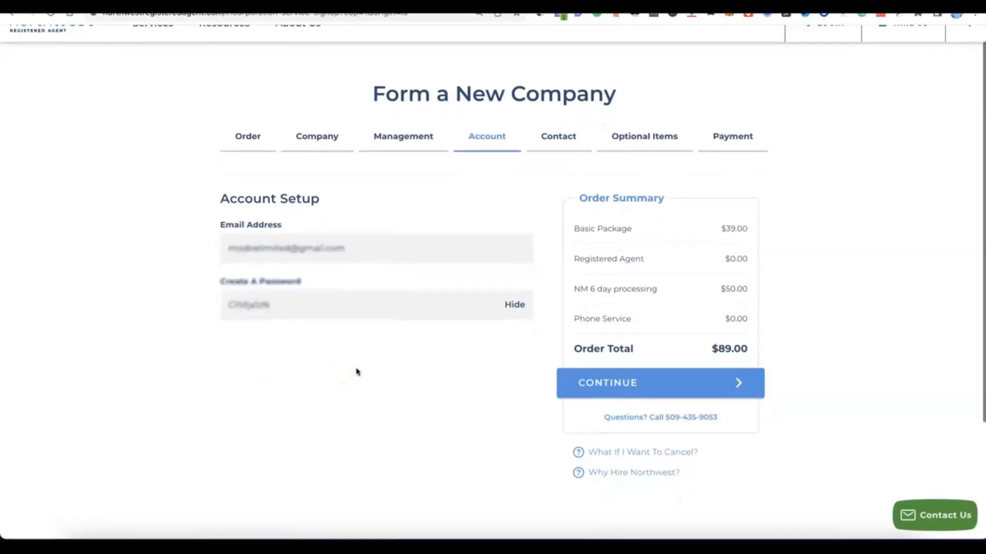
left_click(630, 396)
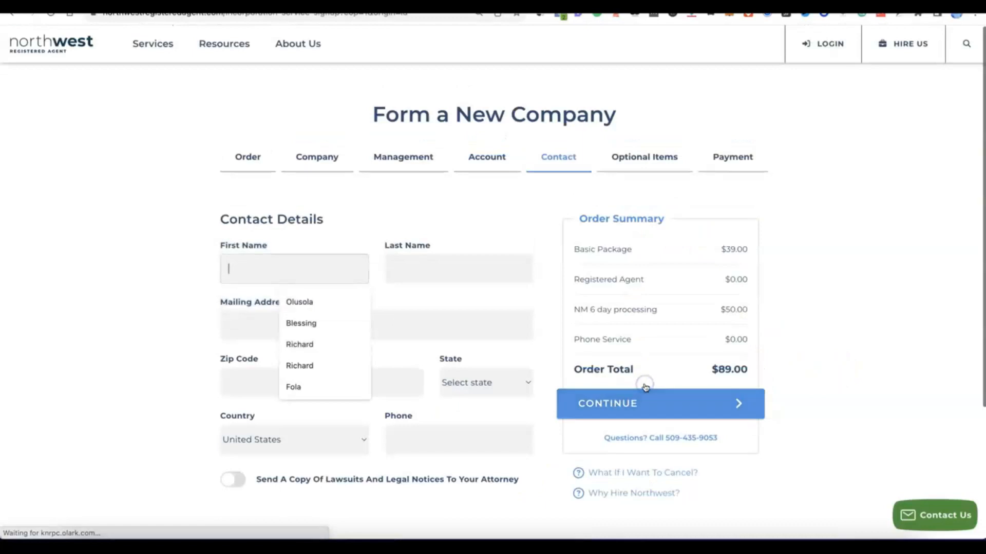
Fill in the contact's full name, mailing address, country and phone number, and continue to the optional items.
left_click(154, 245)
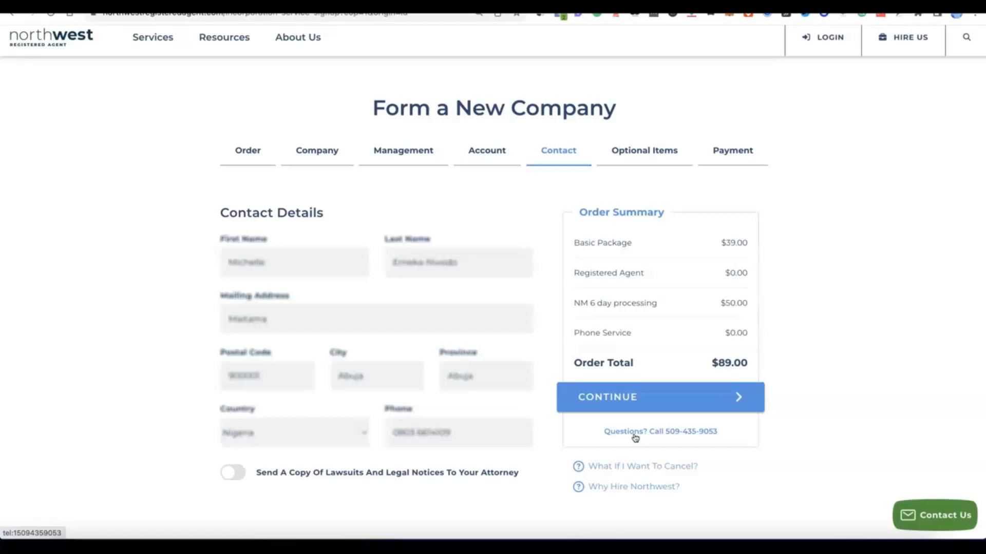
left_click(612, 405)
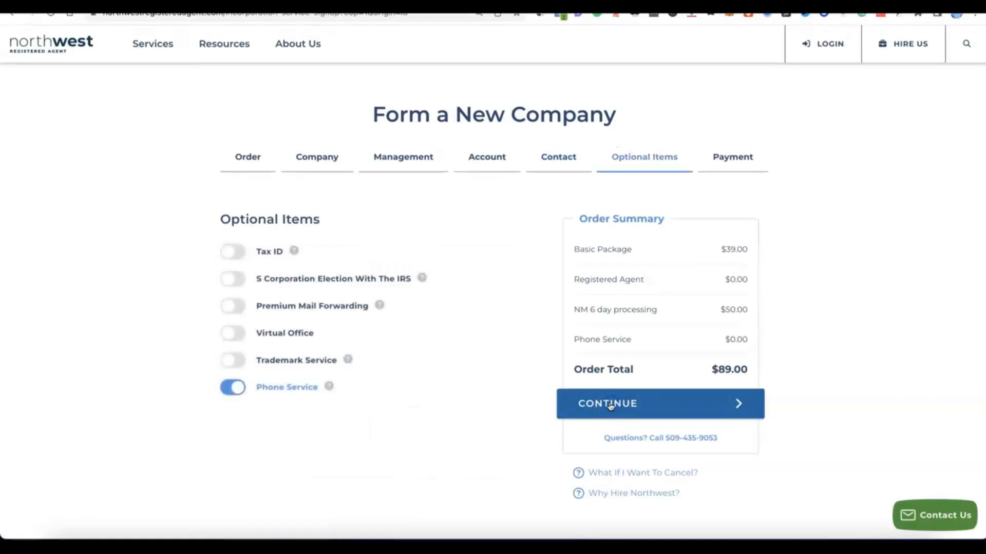
Turn off the optional Phone Service for the order.
left_click(365, 387)
left_click(238, 389)
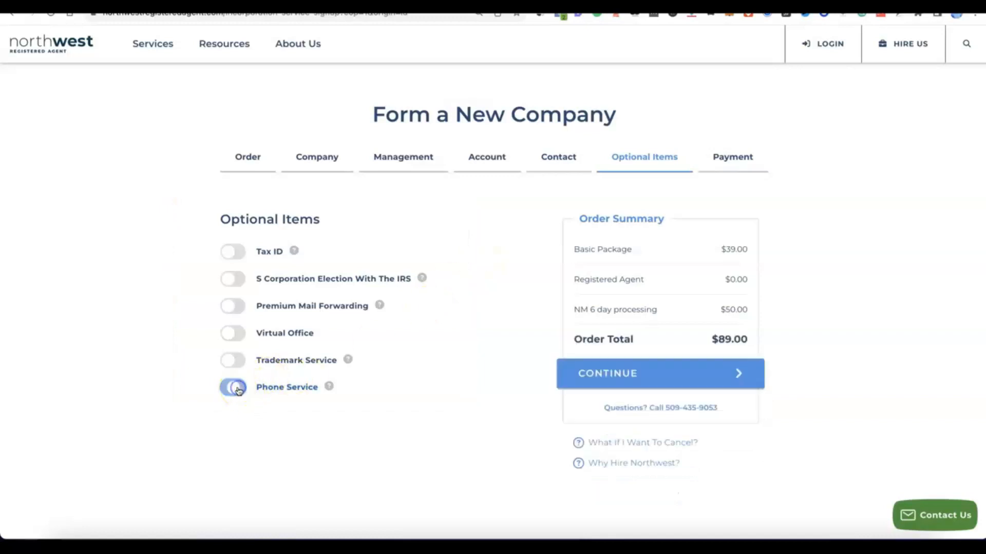
left_click(231, 389)
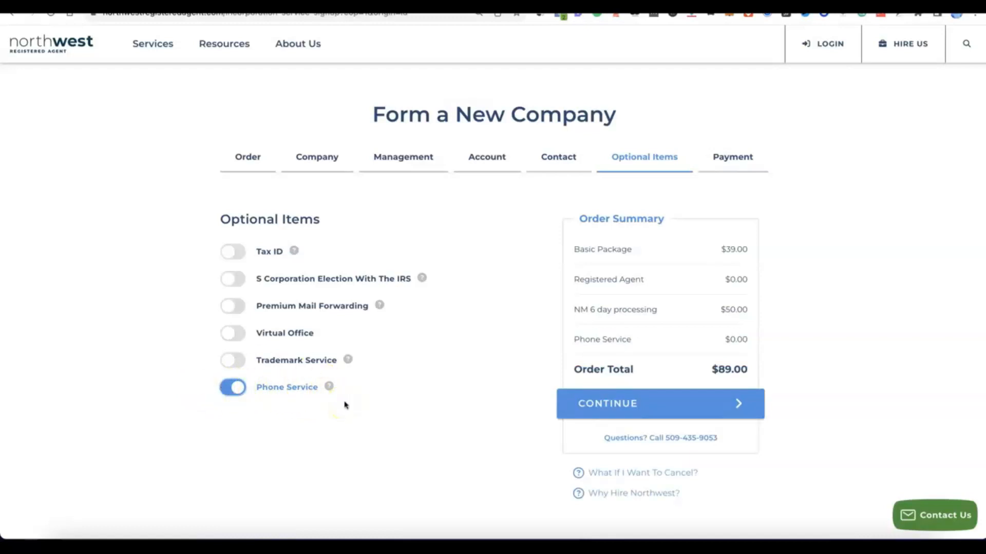
left_click(233, 389)
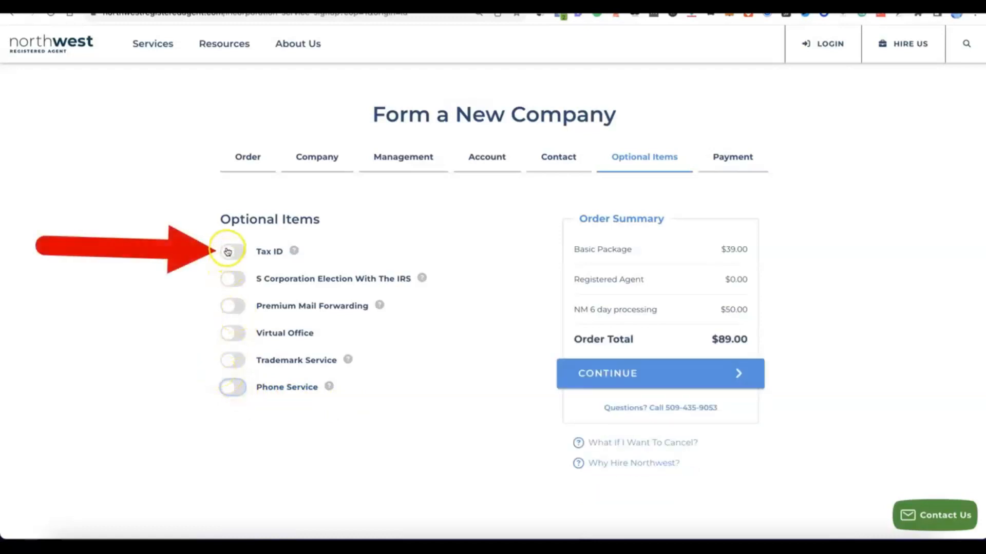
Add the optional Tax ID service with the "Do NOT Have Social Security Number" option and continue to payment.
left_click(227, 252)
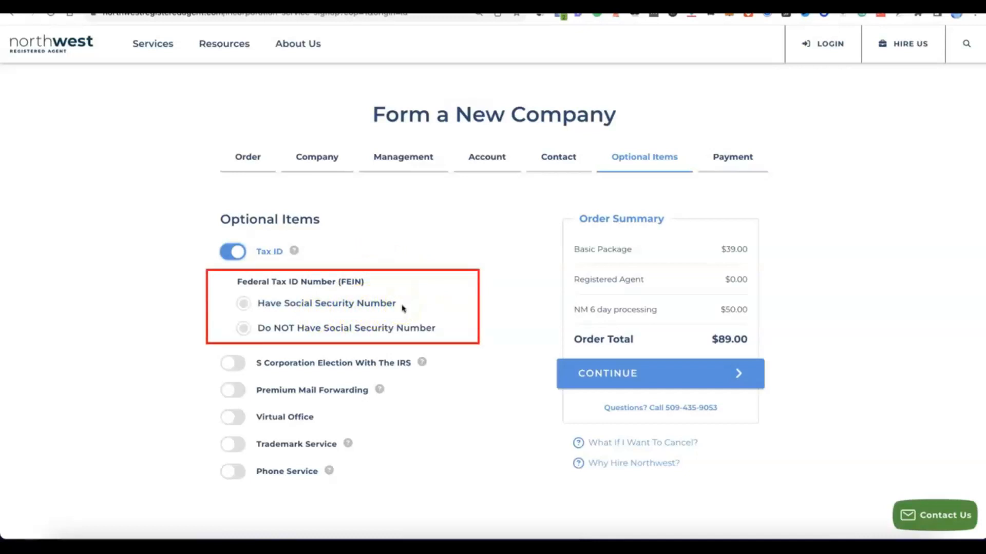
left_click(245, 303)
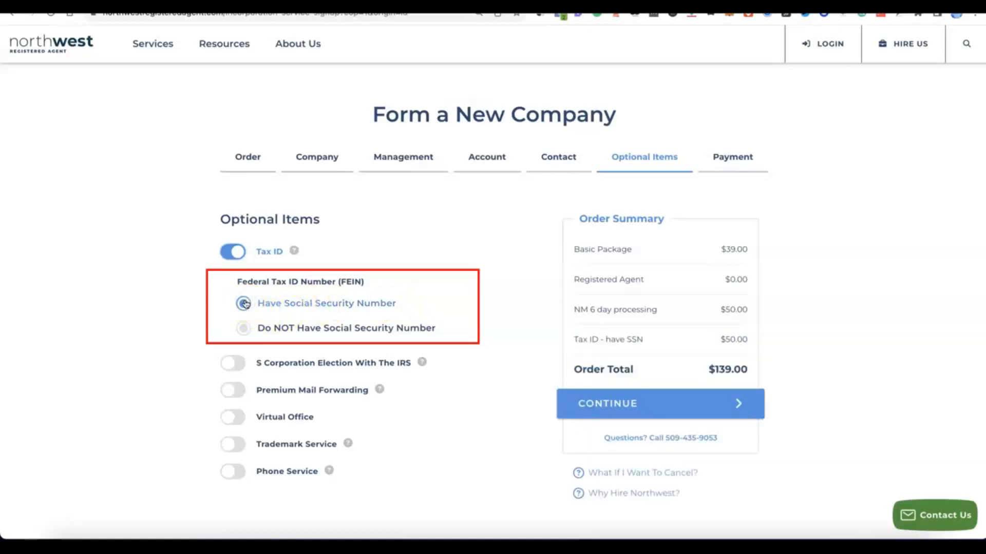
left_click(240, 330)
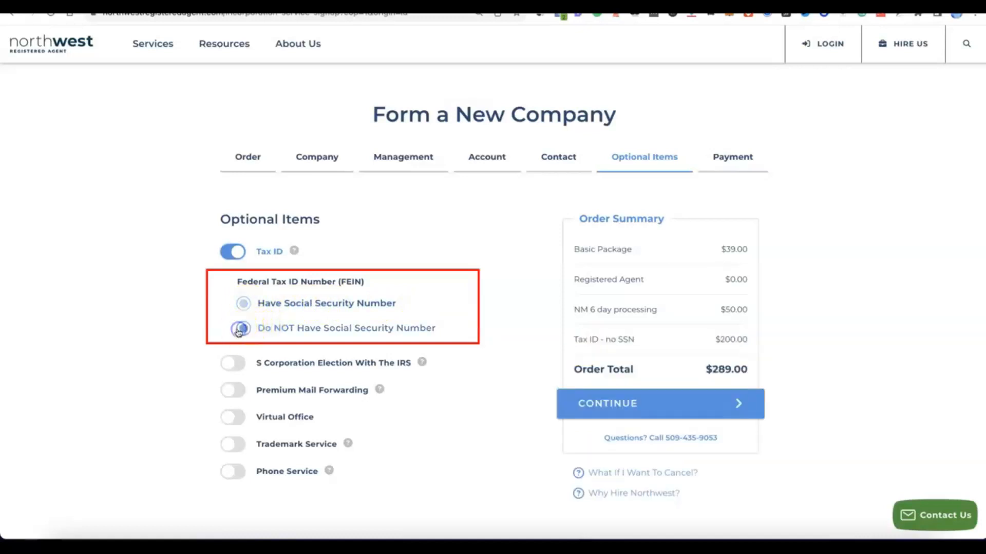
left_click(333, 334)
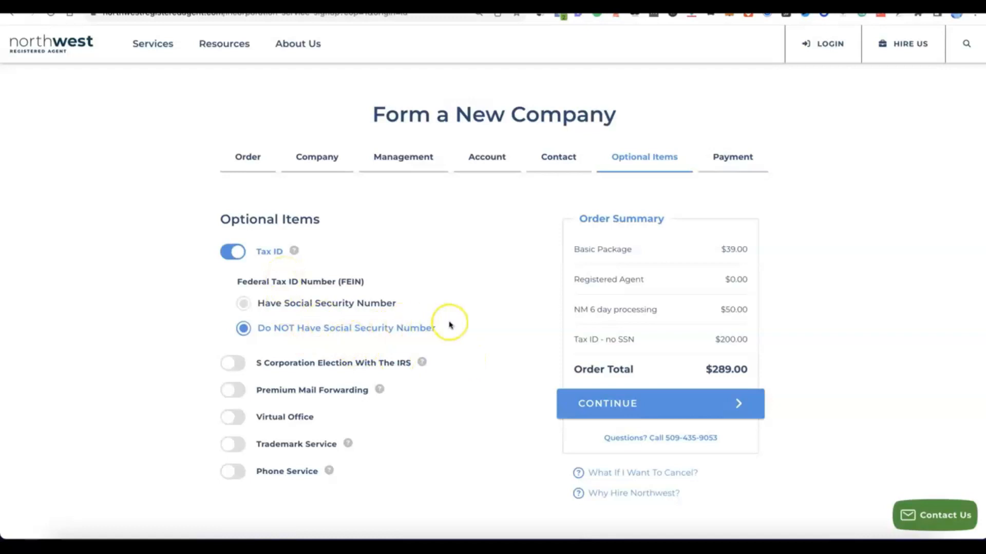
scroll(450, 325, "down", 1)
scroll(451, 326, "up", 1)
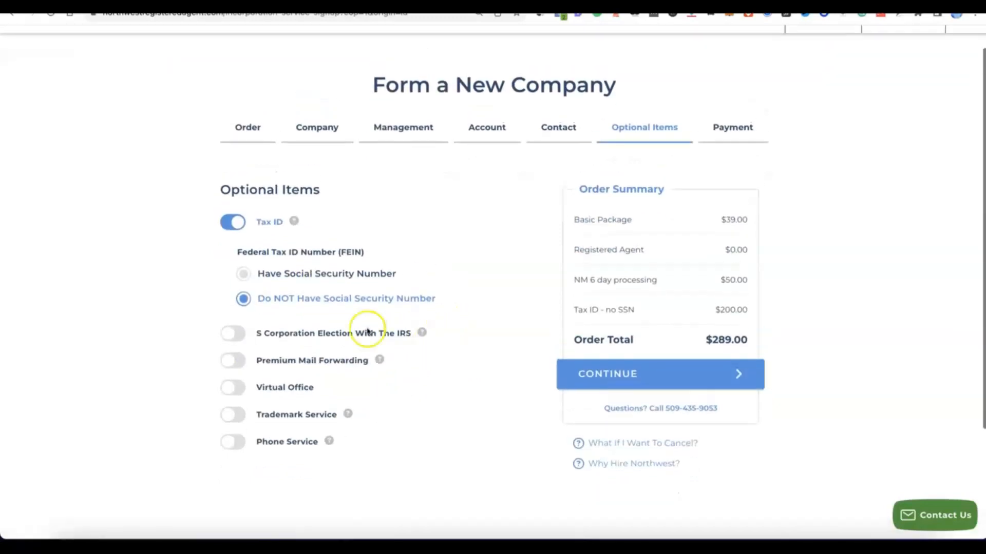
left_click(630, 374)
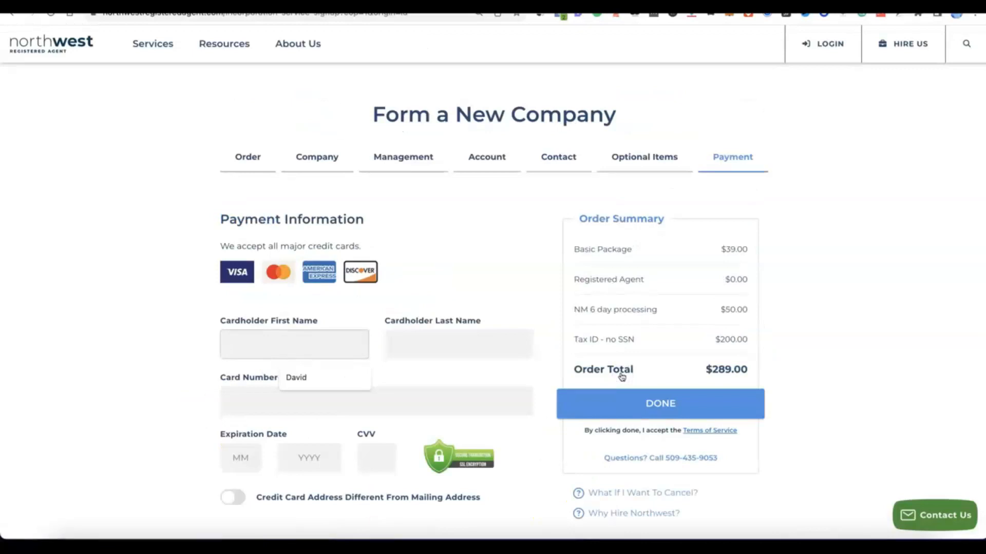
Fill in the payment information with the cardholder's name, card number, expiration date and CVV.
scroll(620, 360, "down", 1)
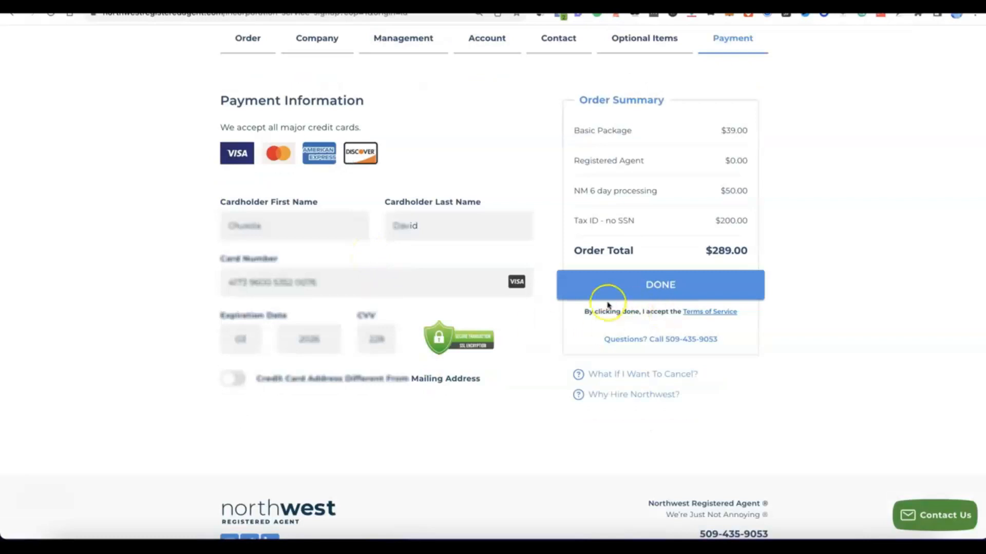
Submit the payment to place the LLC formation order.
left_click(626, 288)
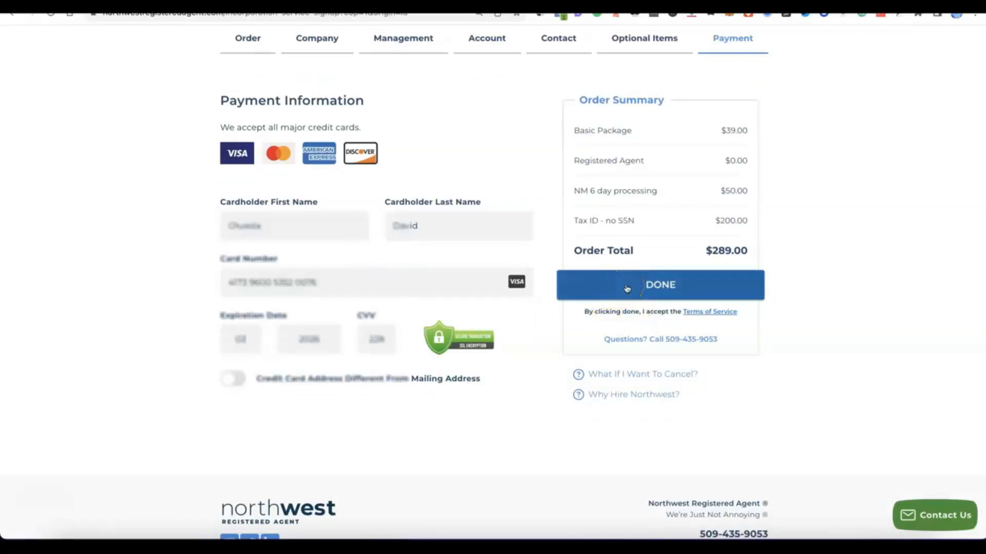
left_click(629, 286)
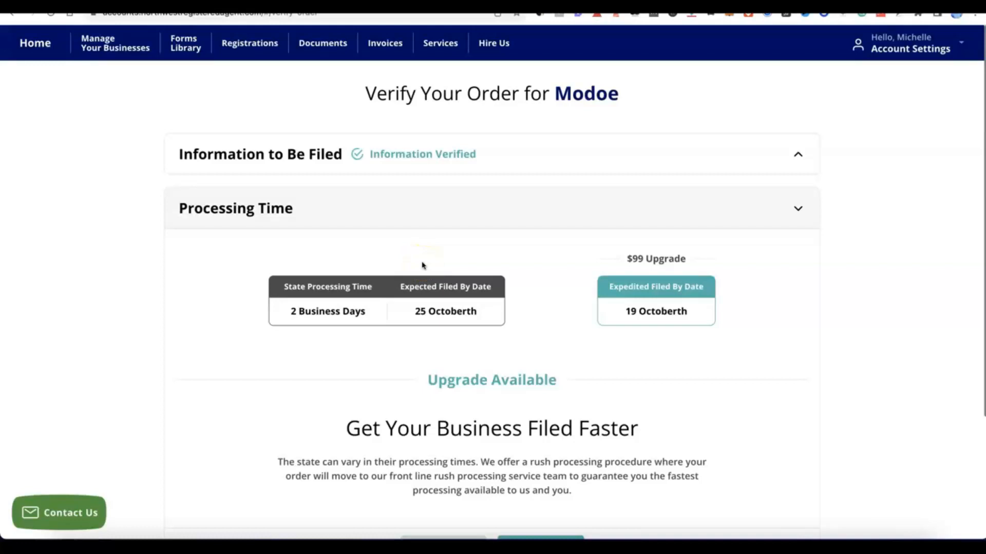
Verify the Modoe order with standard processing time and no additional business items, and submit it for filing.
left_click(450, 234)
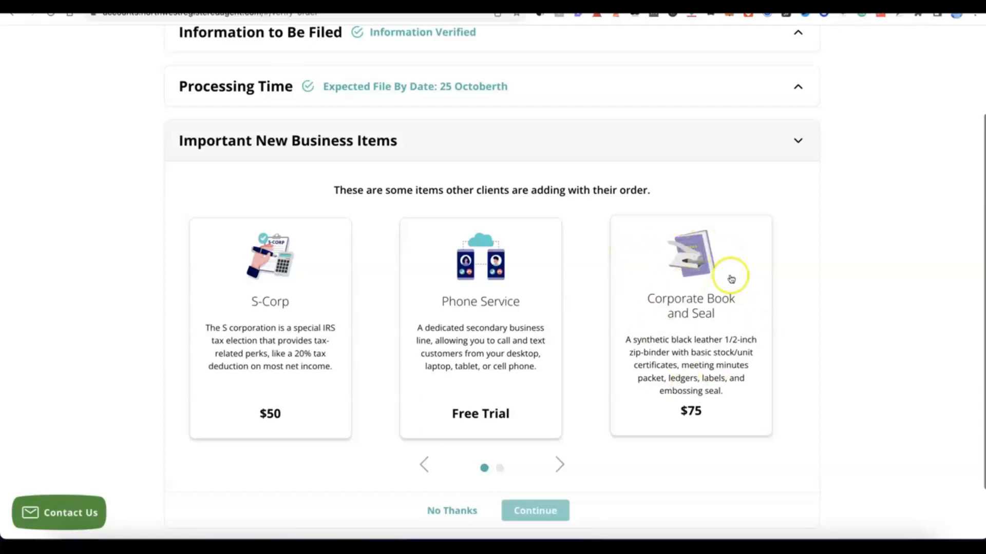
scroll(606, 277, "down", 1)
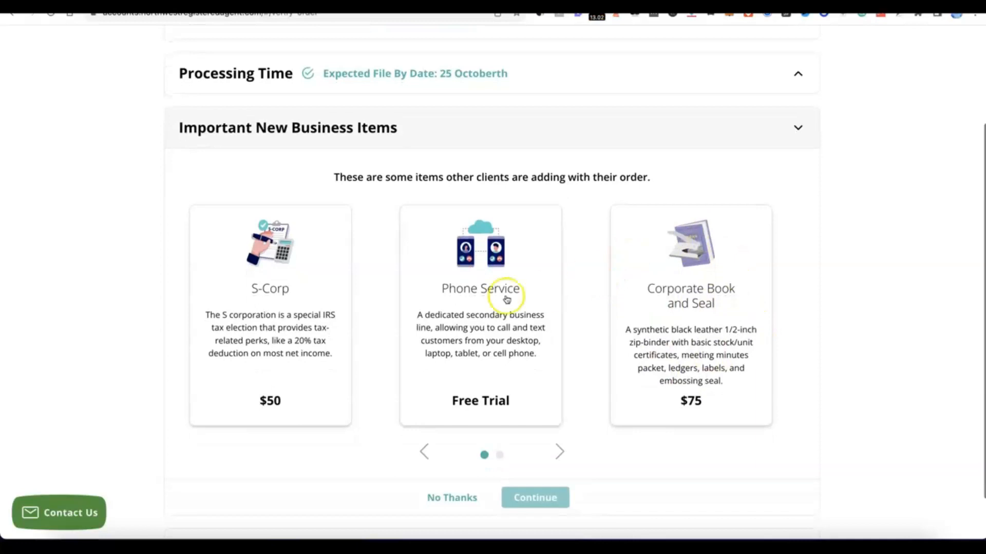
scroll(512, 318, "down", 2)
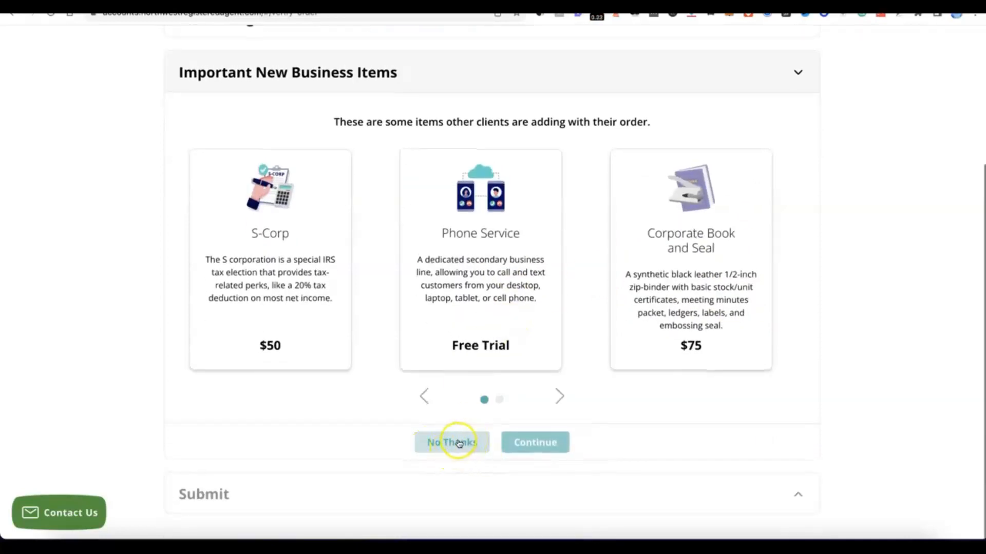
left_click(458, 443)
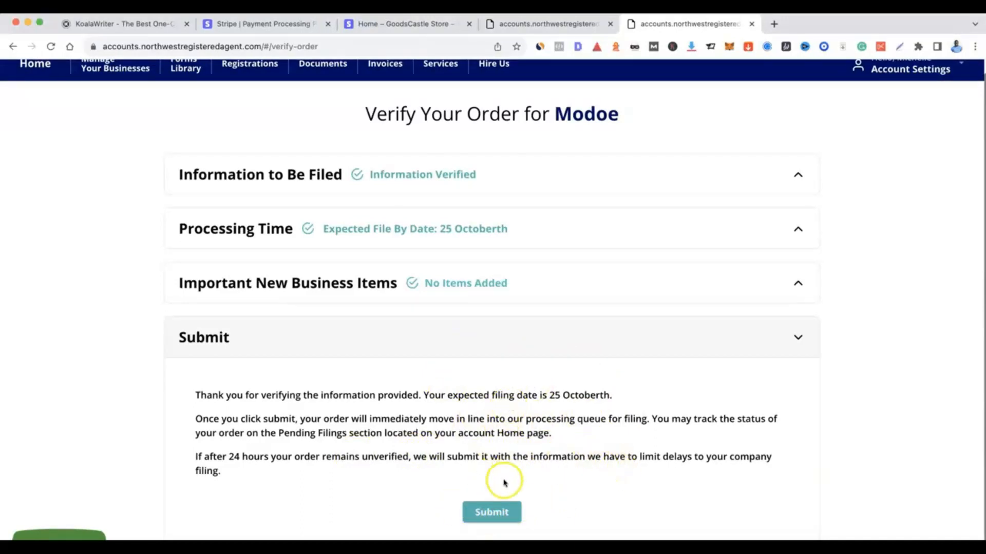
left_click(492, 512)
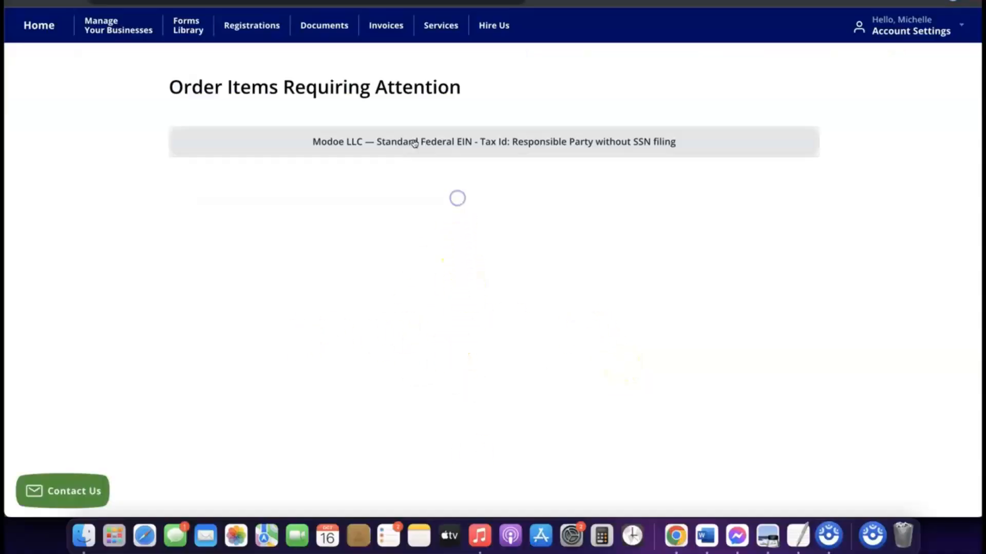
Open the Modoe LLC Federal EIN filing without SSN and choose the existing contact as the Responsible Party.
left_click(415, 195)
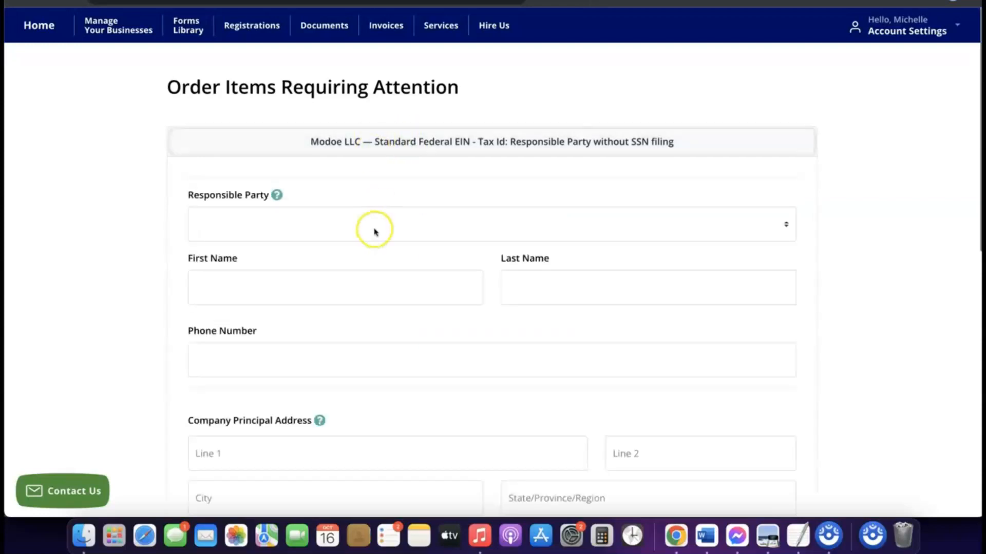
scroll(375, 232, "down", 3)
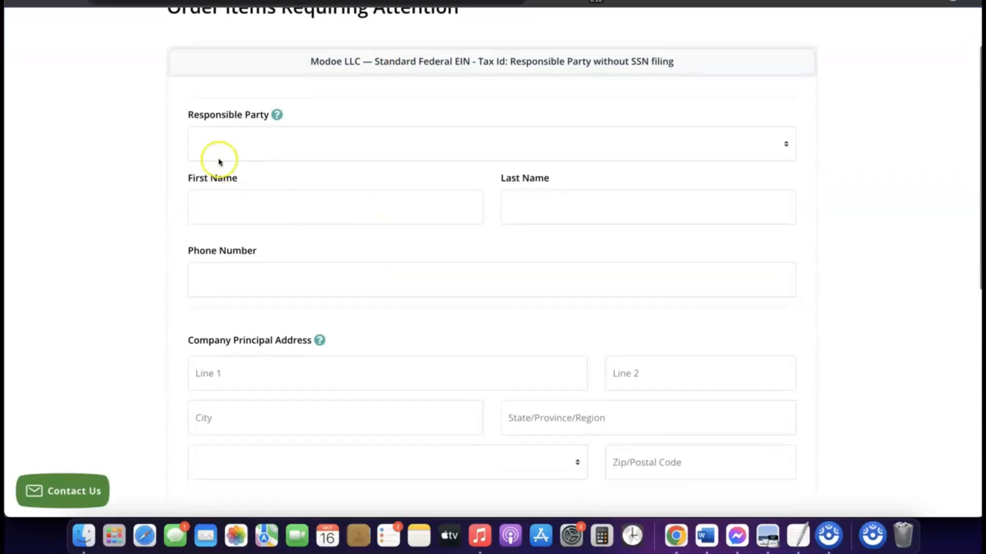
left_click(270, 137)
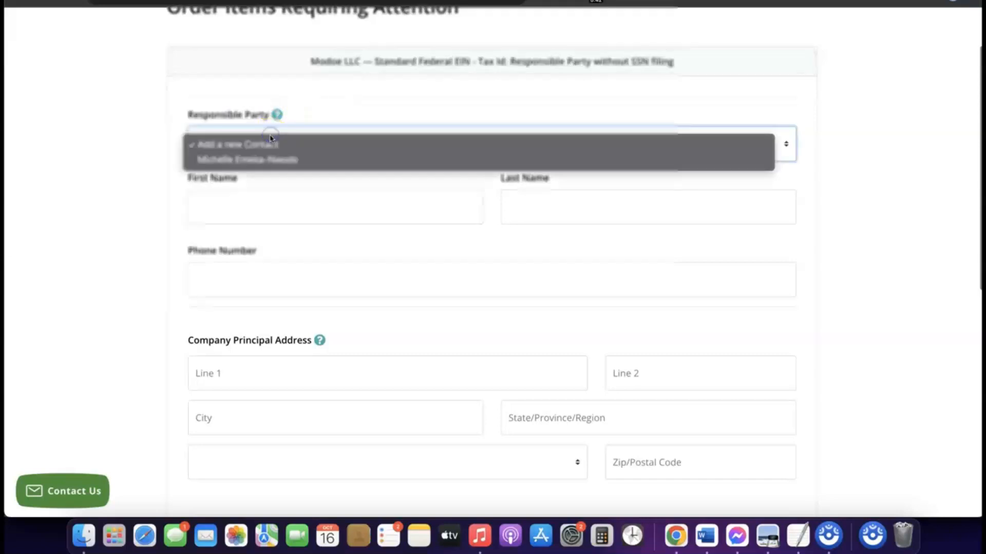
left_click(261, 162)
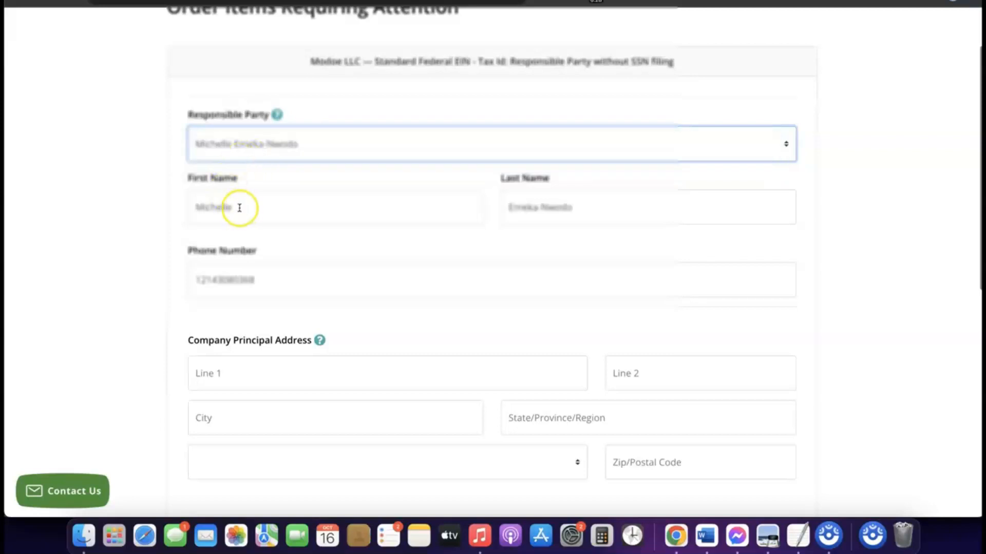
Fill in the Company Principal Address with the street, suite, city, state, country and postal code.
scroll(410, 242, "down", 3)
scroll(409, 243, "down", 4)
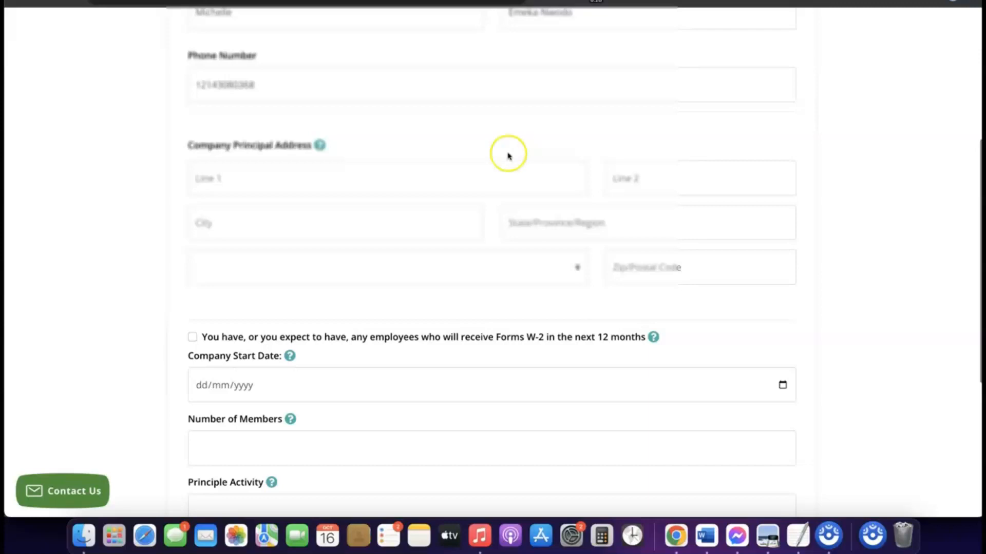
scroll(427, 146, "down", 2)
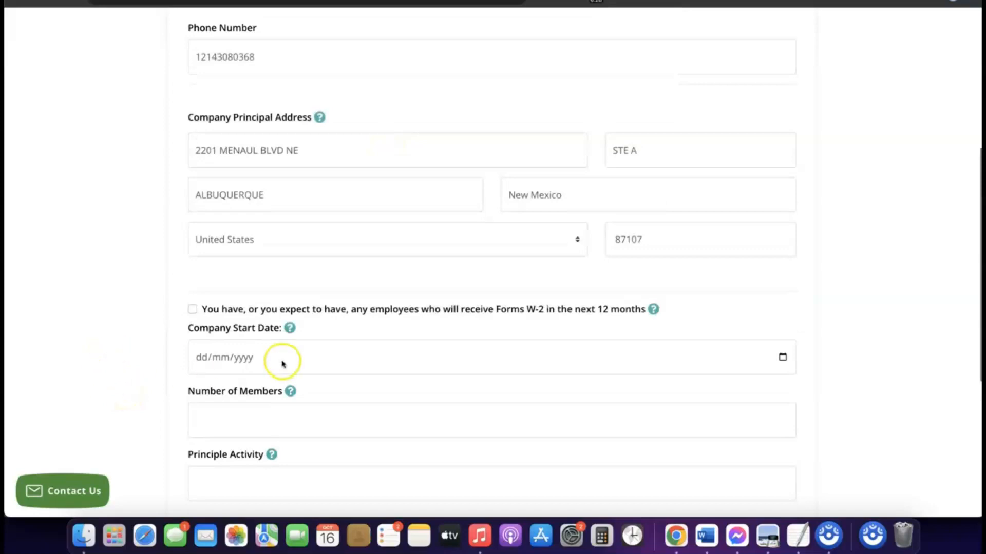
Set the Company Start Date to 16/01/2024.
scroll(280, 363, "down", 2)
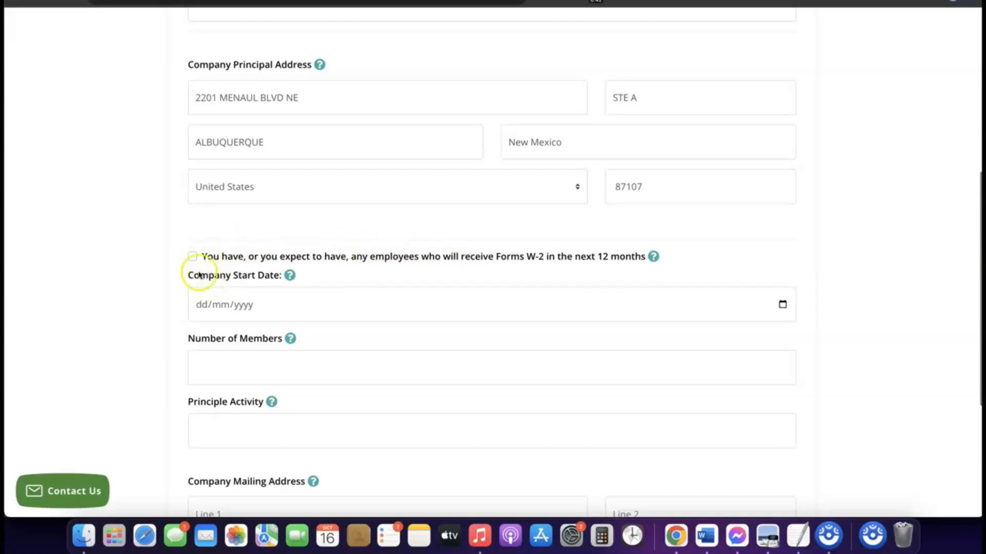
scroll(226, 257, "down", 1)
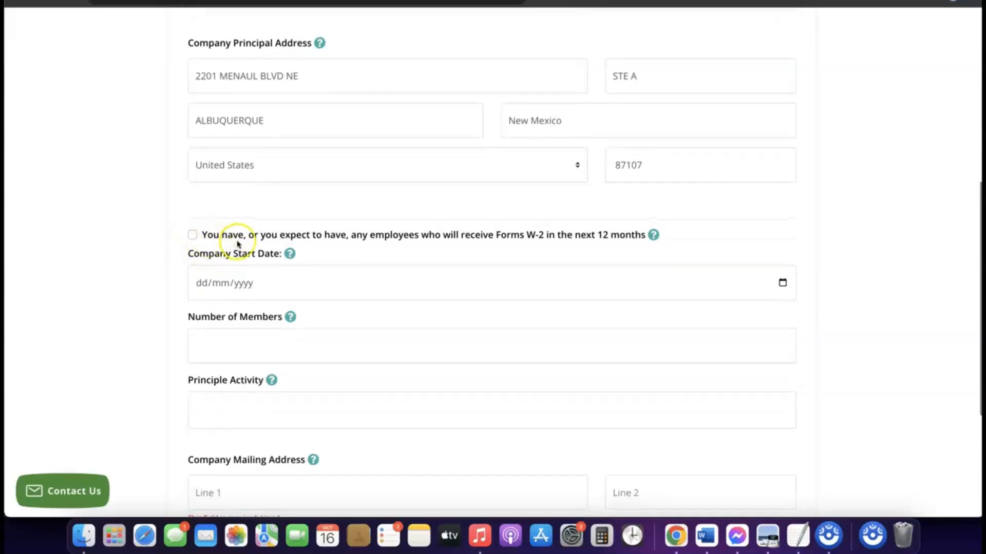
scroll(237, 245, "down", 2)
left_click(239, 256)
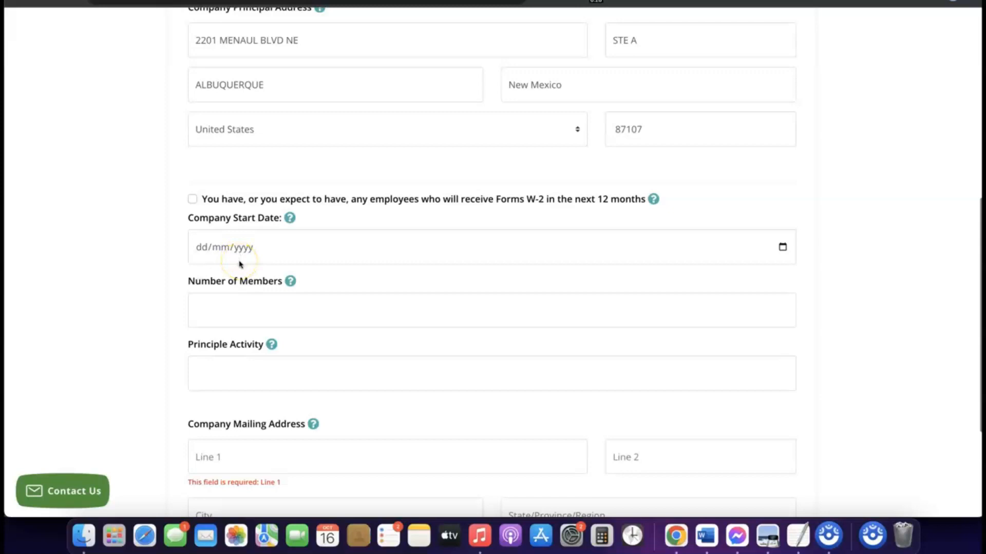
left_click(237, 250)
left_click(236, 250)
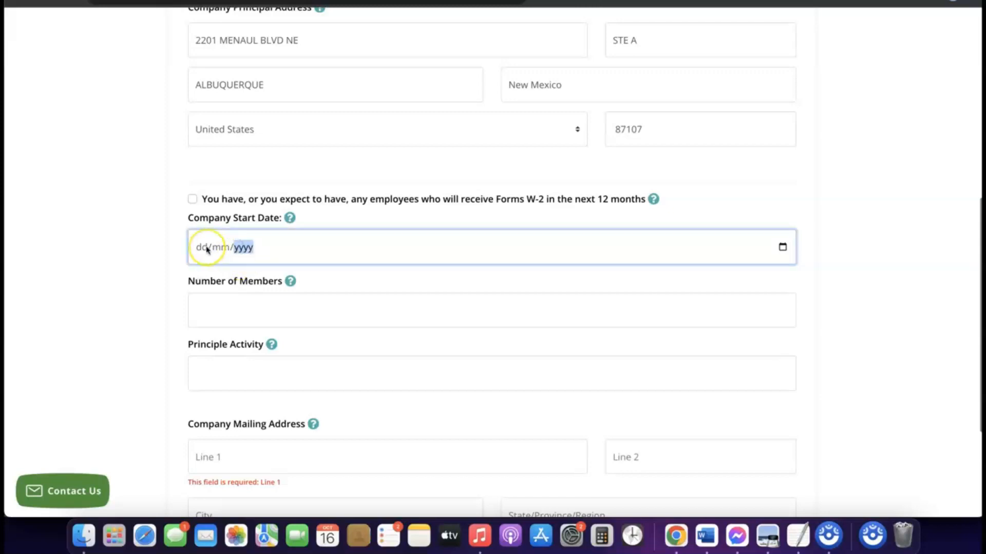
left_click(289, 218)
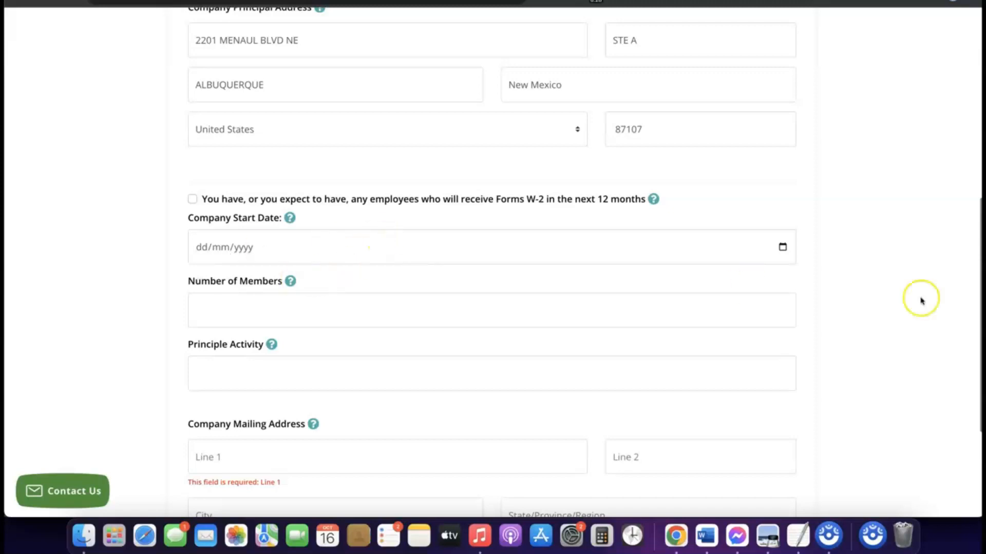
left_click(784, 248)
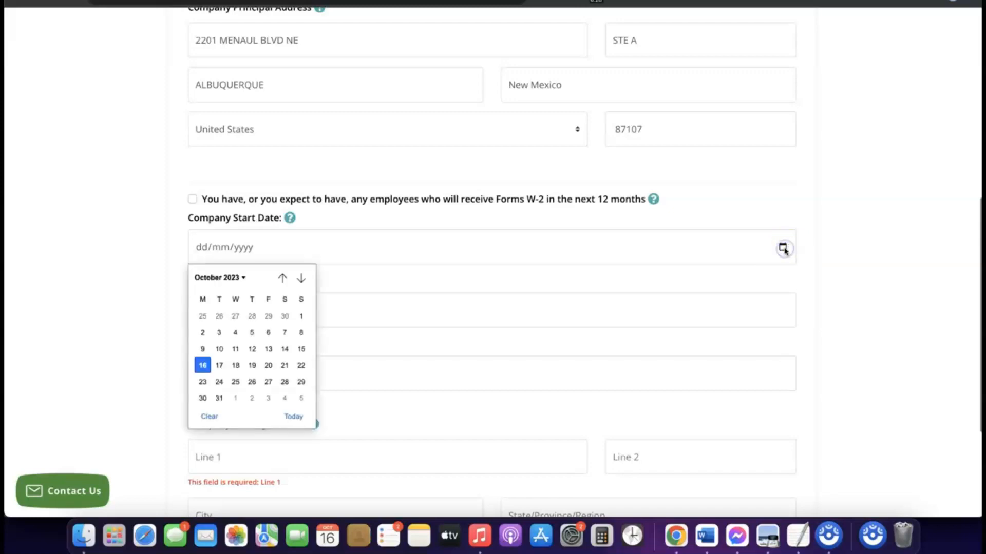
left_click(242, 277)
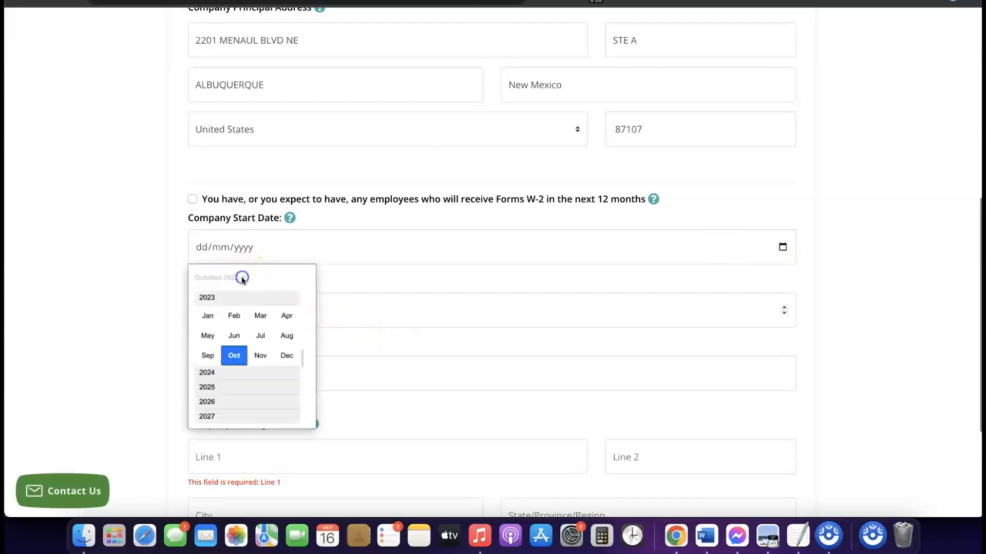
left_click(215, 373)
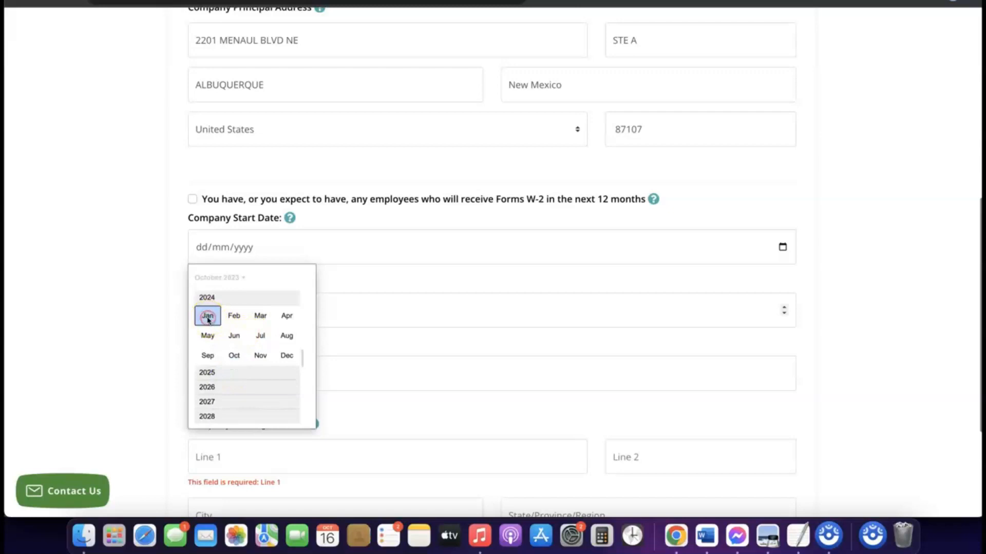
left_click(208, 316)
left_click(208, 320)
Set the Number of Members to 1 and the Principle Activity to eCommerce.
scroll(410, 295, "down", 1)
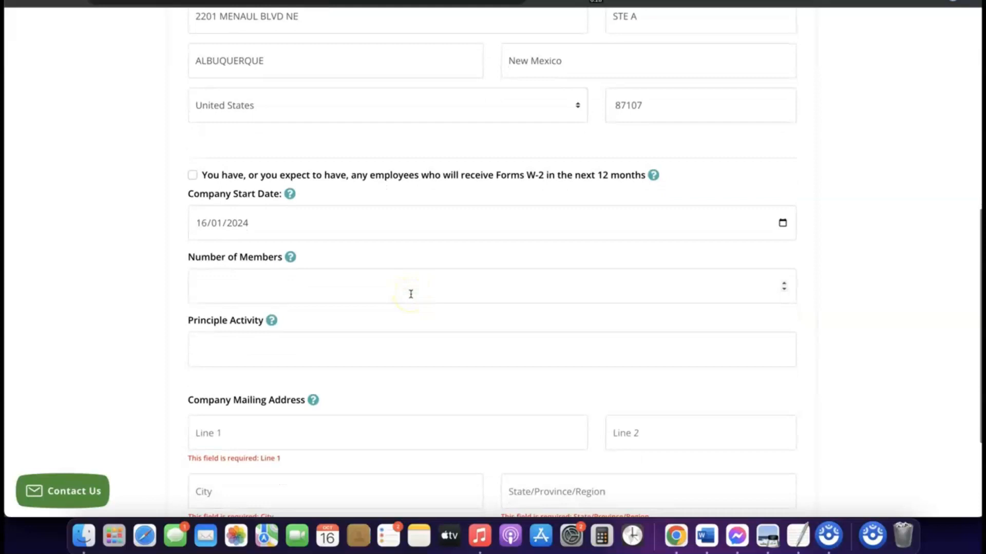
left_click(361, 289)
left_click(339, 285)
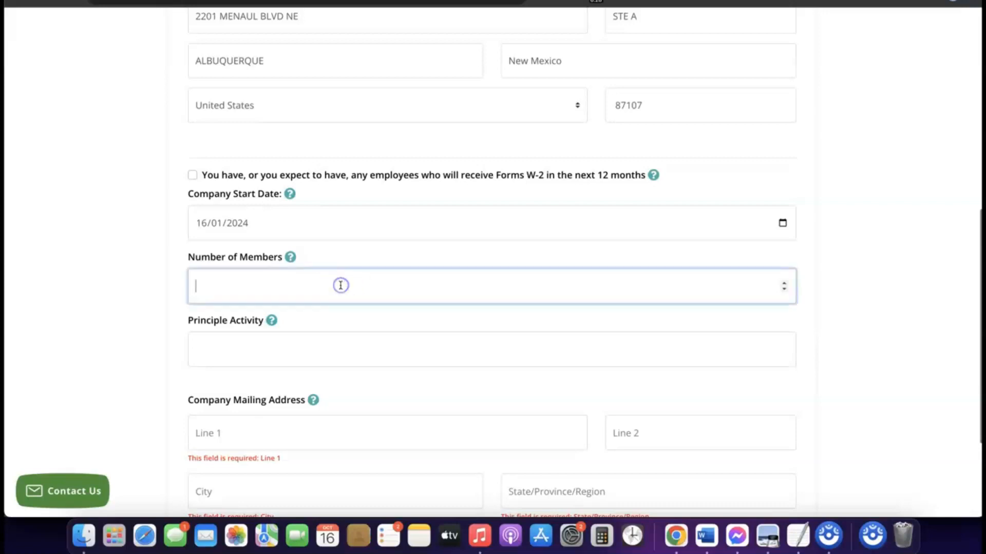
type("2")
scroll(343, 288, "down", 2)
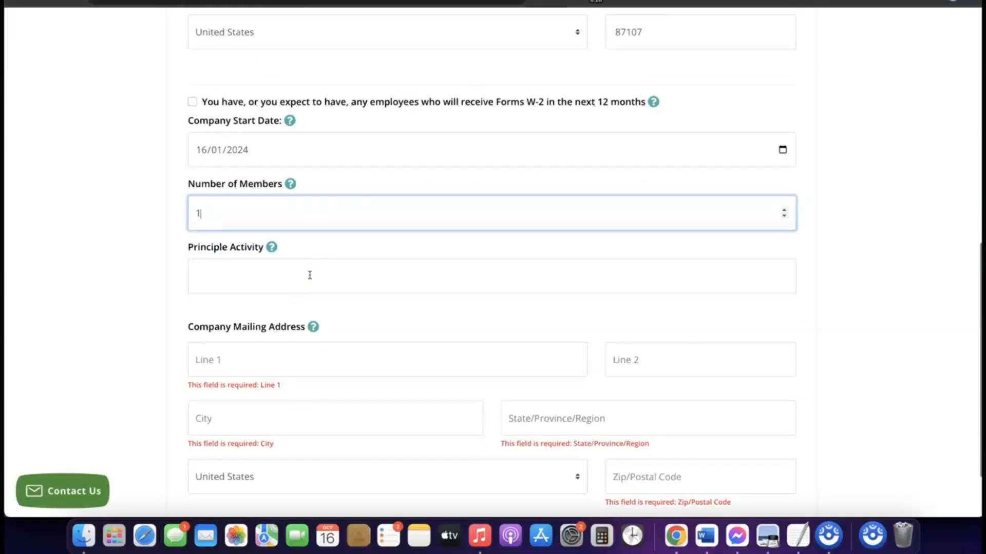
left_click(307, 270)
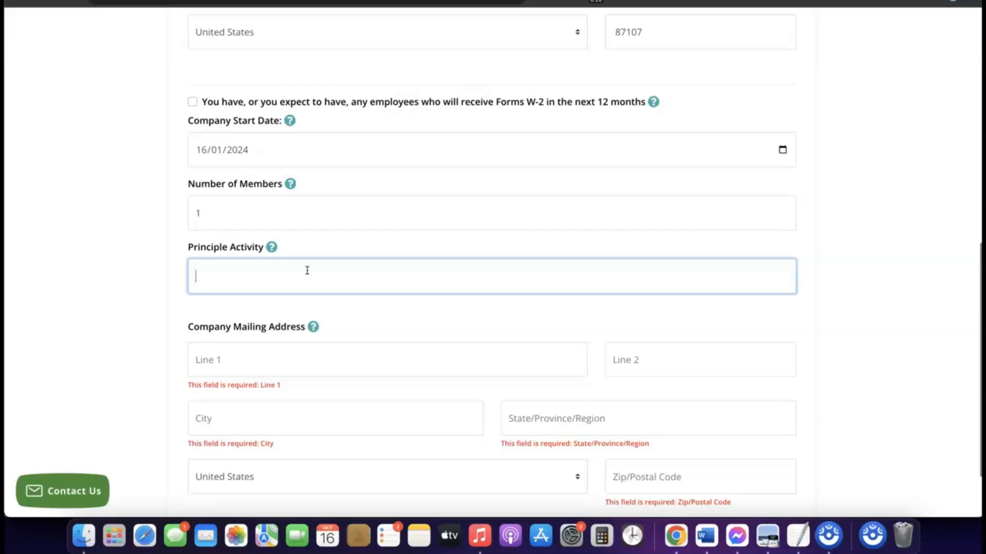
type("eCommerce")
scroll(277, 291, "up", 1)
left_click(277, 291)
Fill in the Company Mailing Address with the same details as the Company Principal Address.
scroll(278, 290, "down", 3)
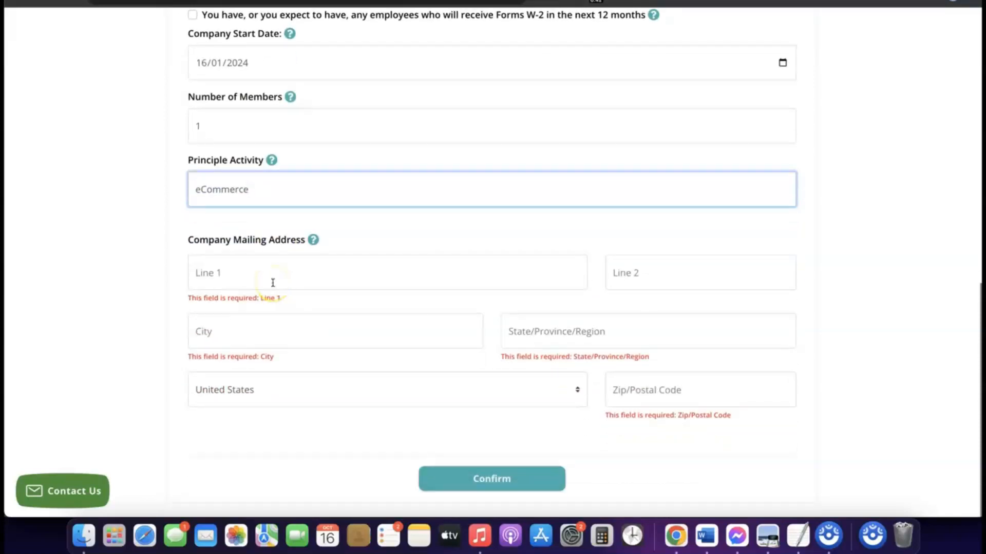
scroll(272, 283, "up", 10)
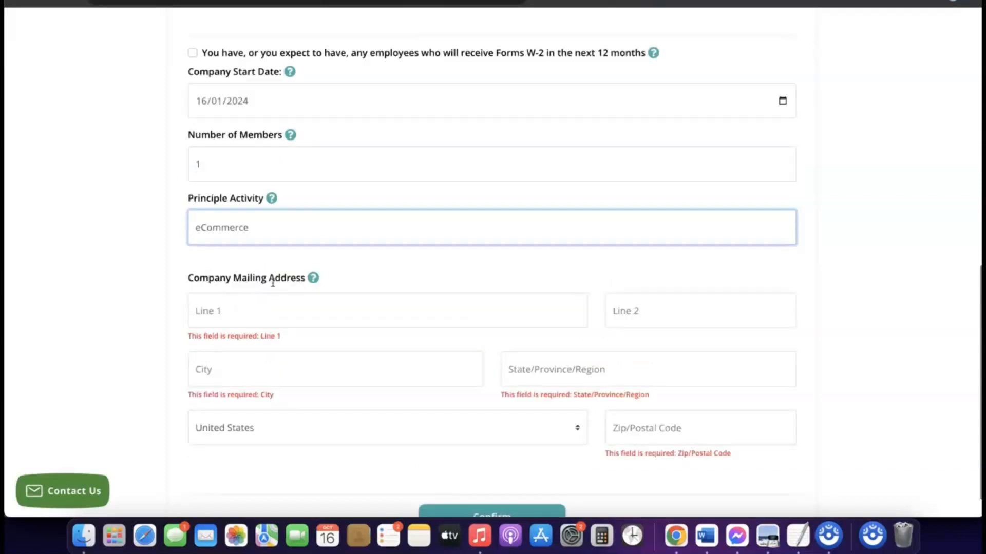
scroll(272, 283, "down", 10)
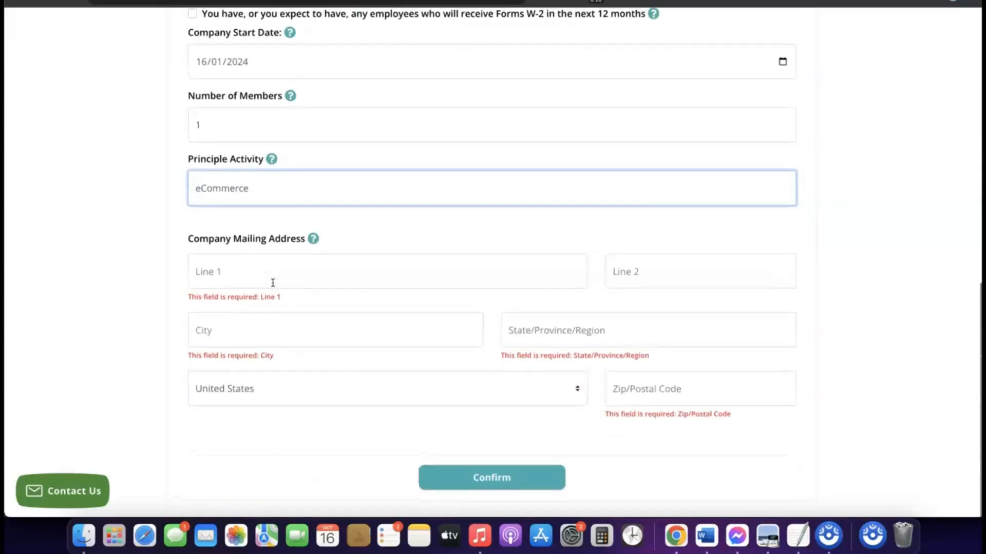
scroll(275, 294, "up", 2)
scroll(274, 294, "up", 6)
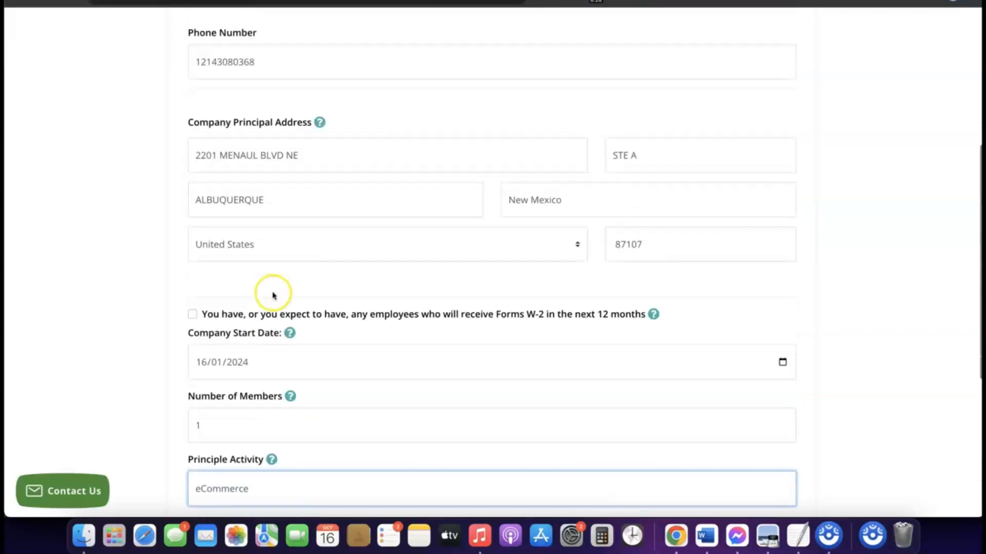
triple_click(273, 156)
right_click(273, 156)
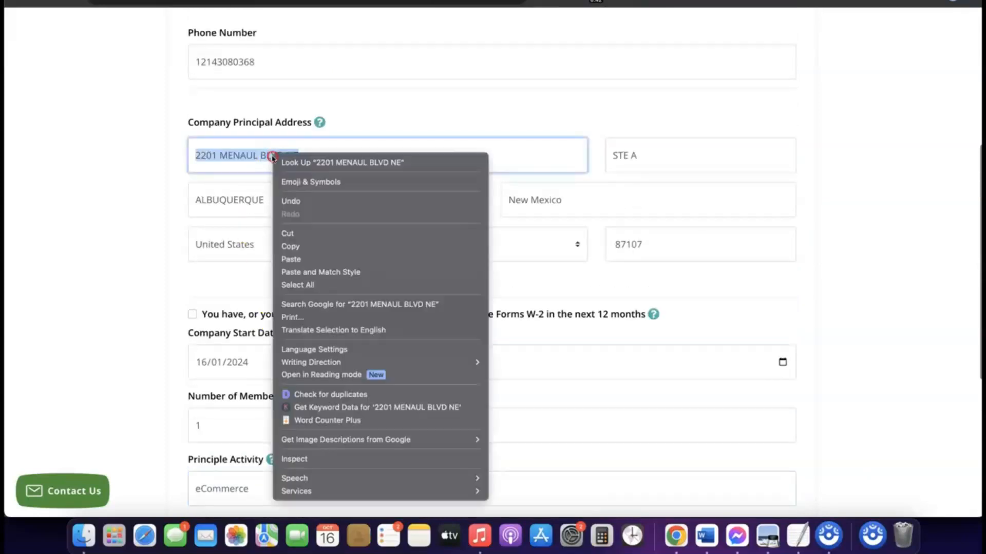
left_click(303, 249)
scroll(302, 251, "down", 5)
left_click(255, 273)
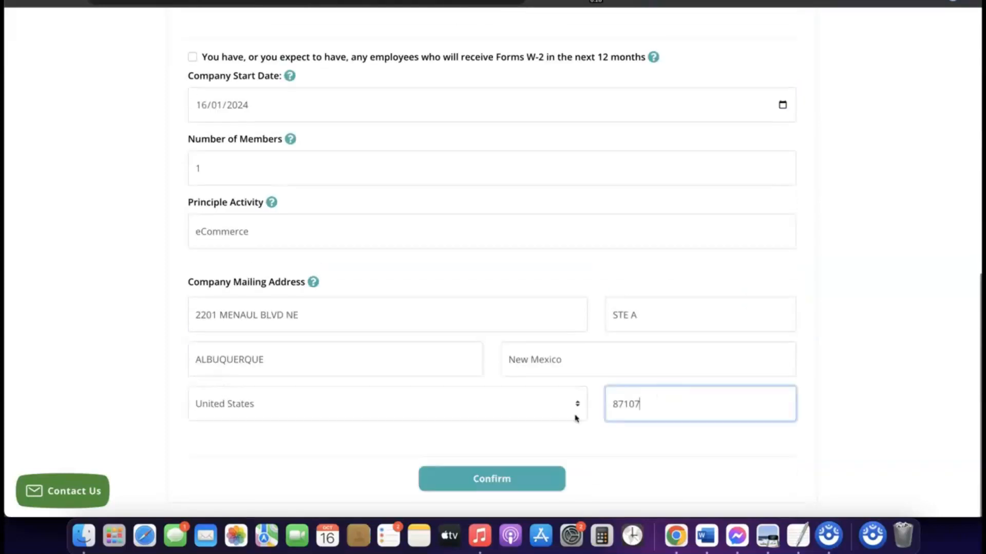
left_click(575, 439)
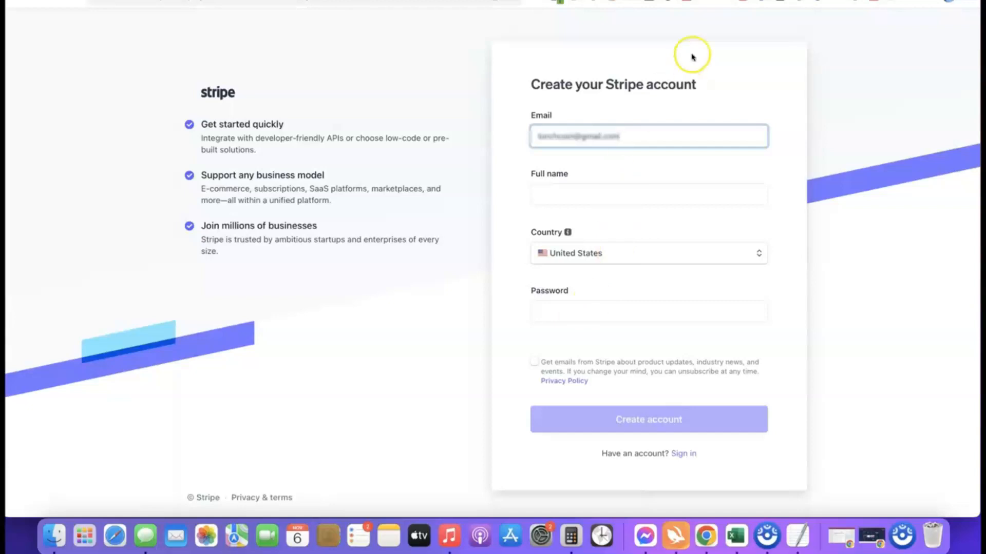
Switch to Stripe and sign in to the existing account with the prefilled email and password.
left_click(256, 1)
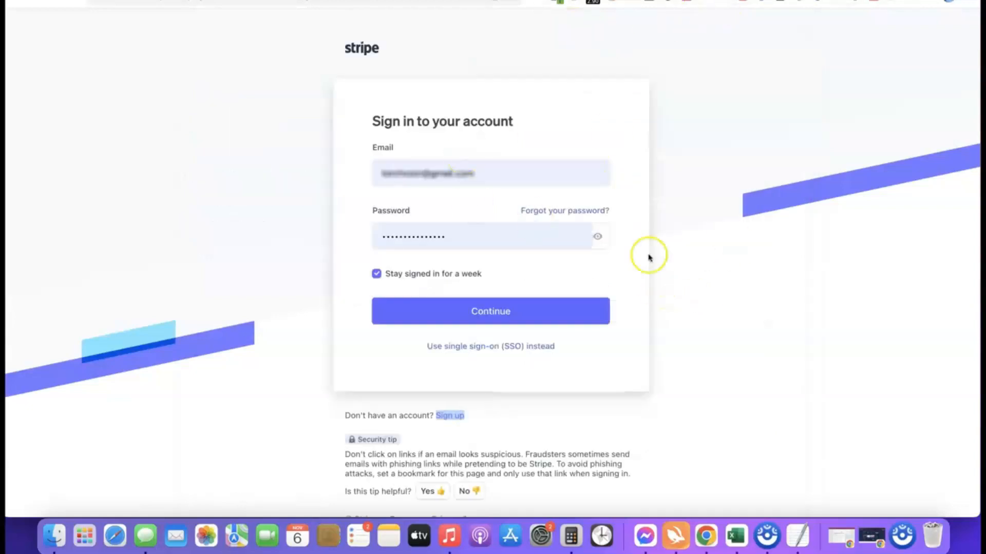
left_click(474, 314)
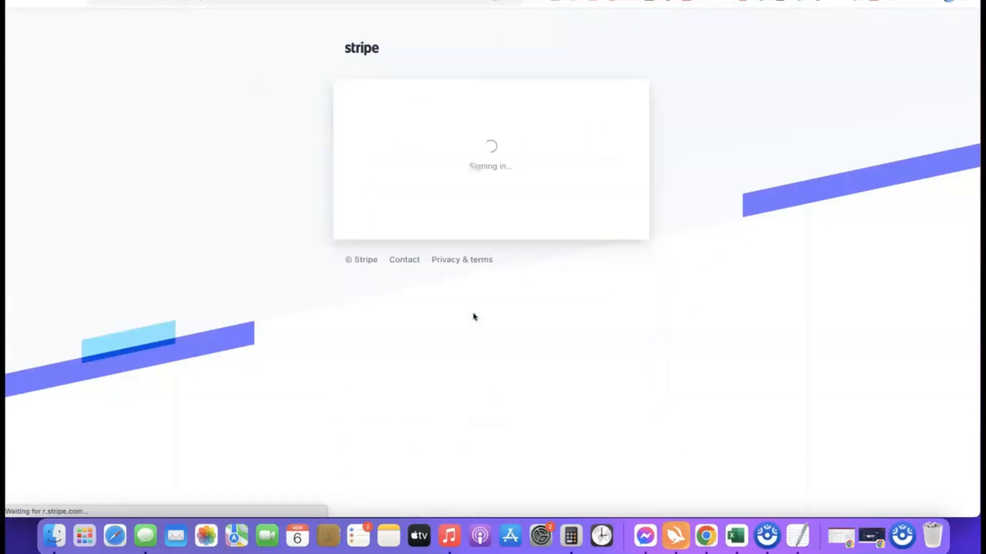
left_click(477, 315)
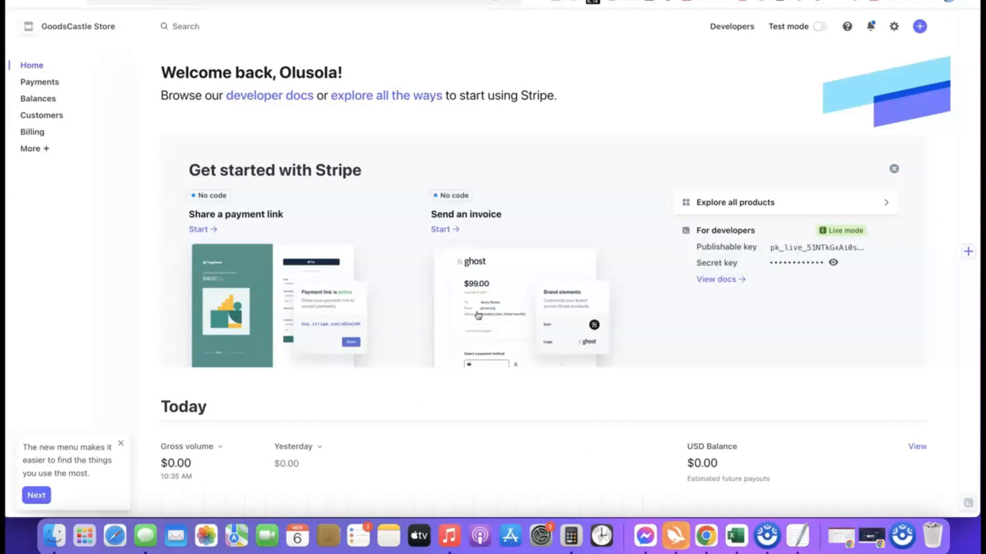
Create a new Stripe account named Affiliate Blueprint with United States as the country of operation.
left_click(125, 26)
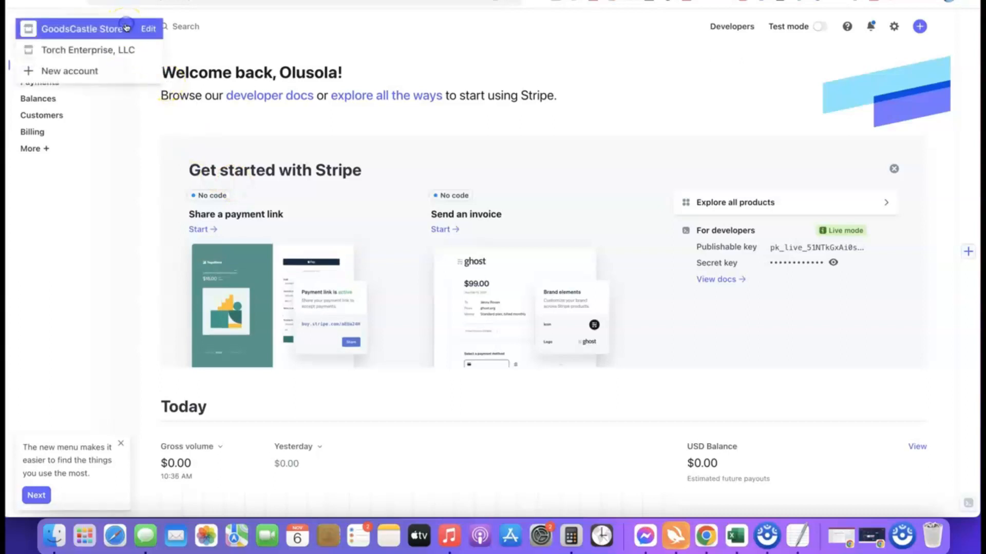
left_click(70, 71)
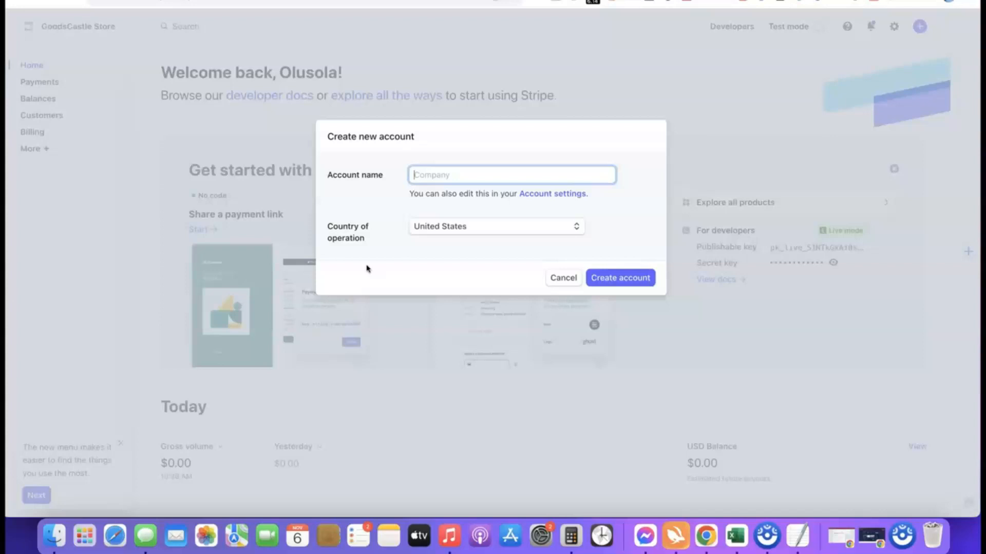
left_click(434, 176)
left_click(406, 203)
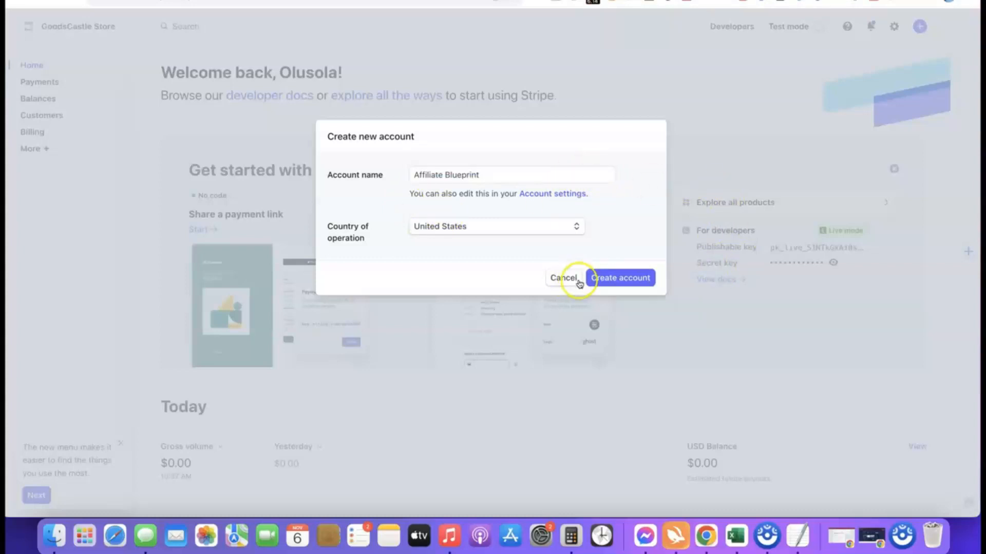
left_click(615, 280)
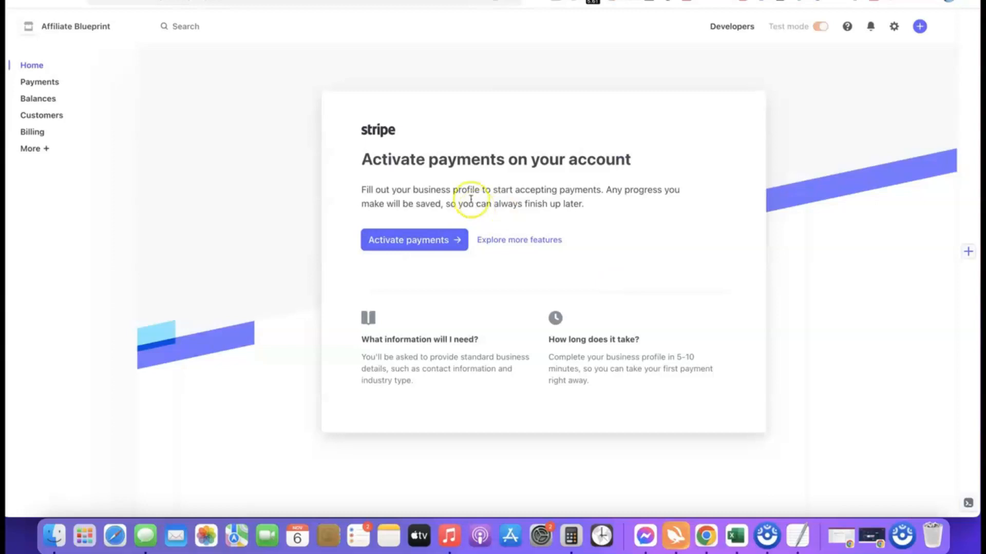
Start activating payments and submit the business type as a Company in the United States with a Sole proprietorship structure.
left_click(408, 240)
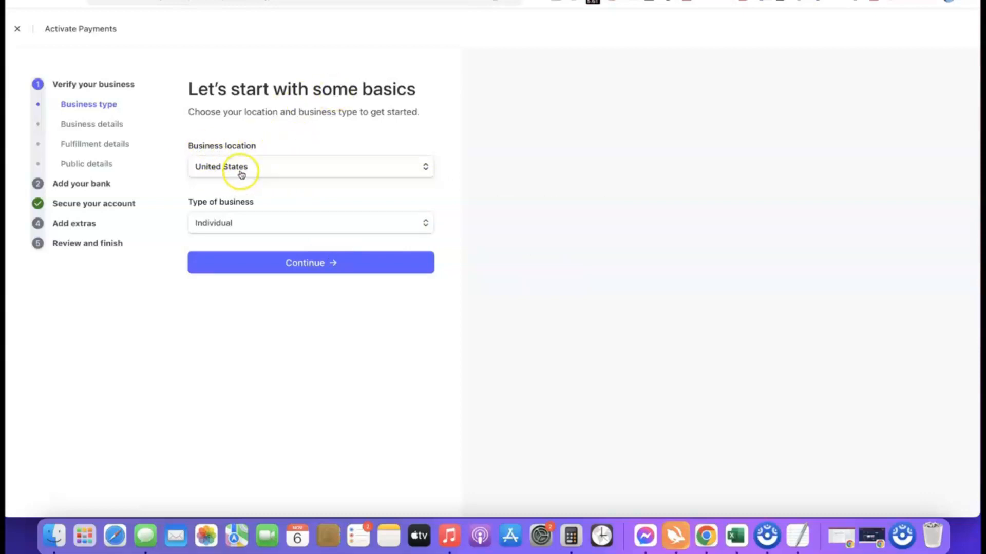
mouse_move(254, 201)
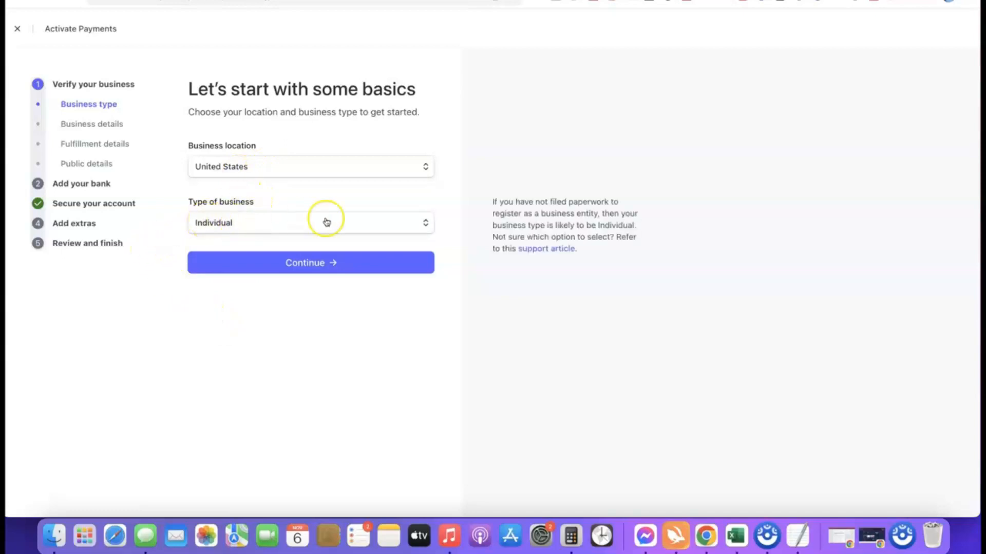
left_click(423, 224)
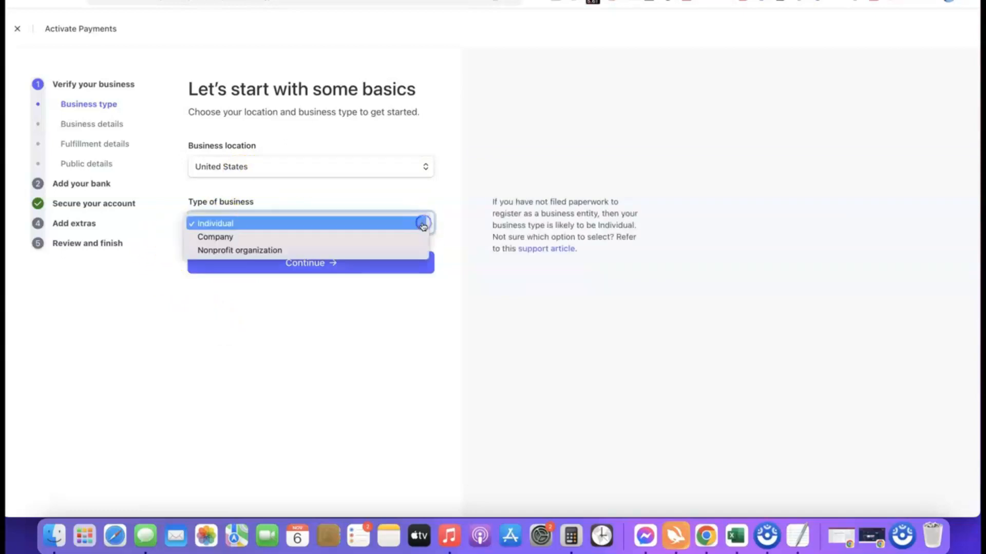
left_click(218, 237)
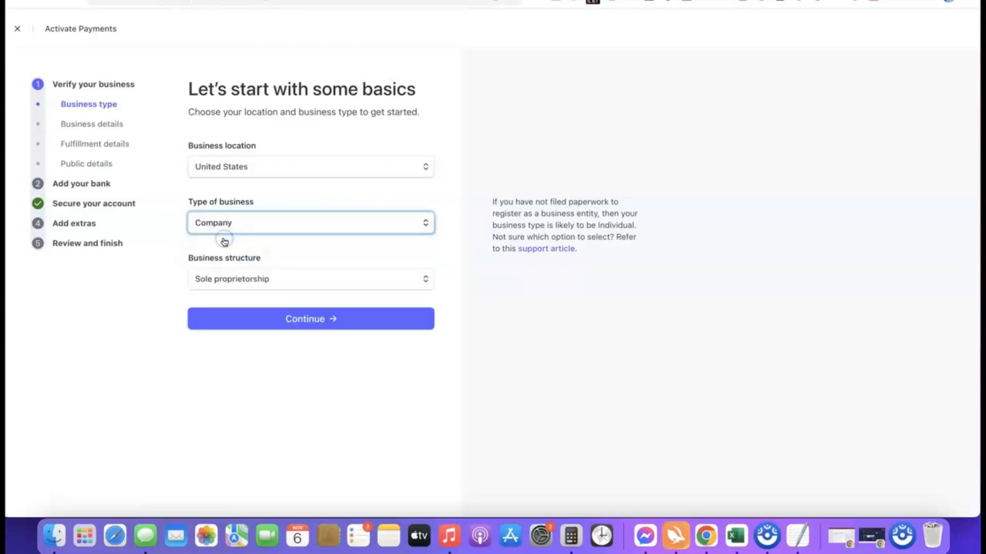
left_click(290, 280)
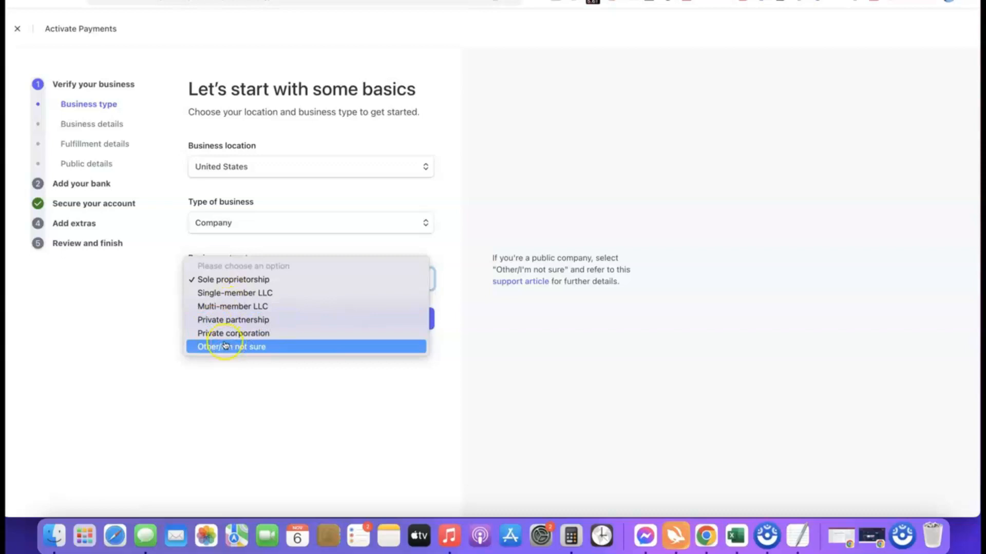
left_click(215, 280)
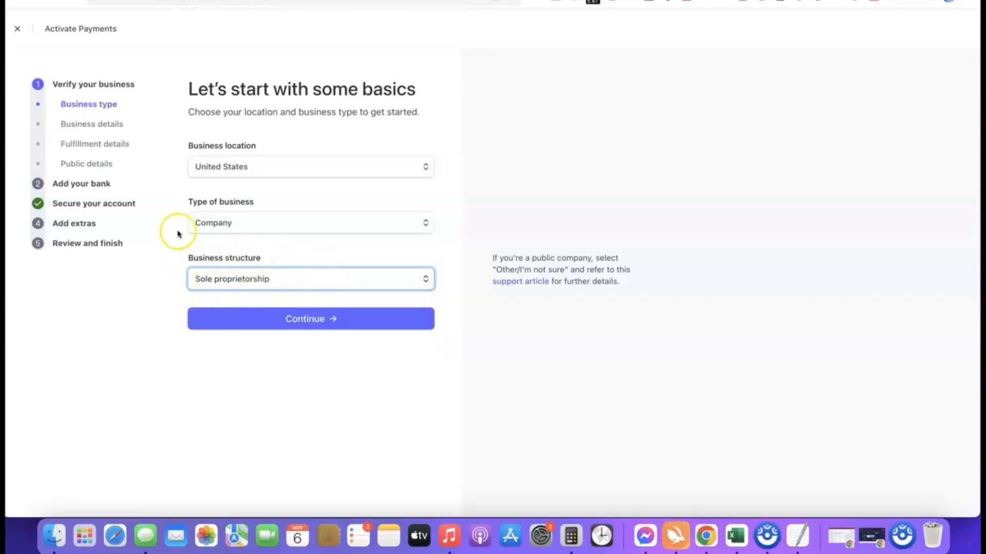
left_click(308, 320)
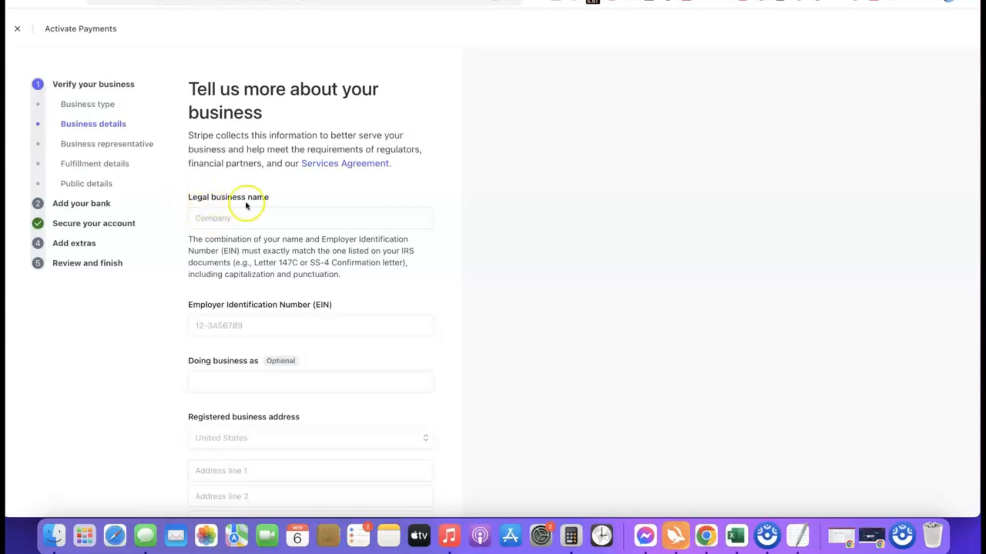
Enter Torch Enterprise LLC as the legal business name and fill in the company's Employer Identification Number.
left_click(247, 216)
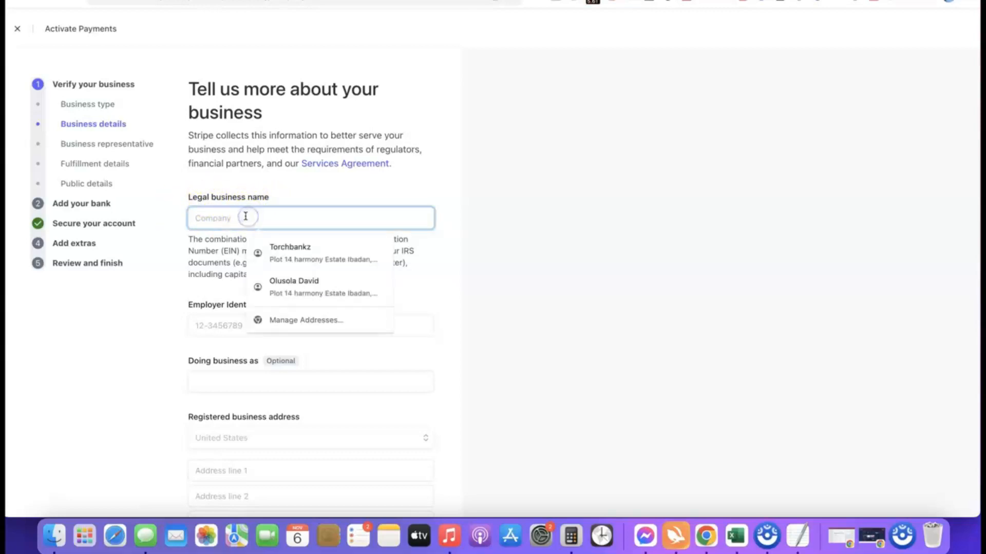
type("Torch Enterprise LLC")
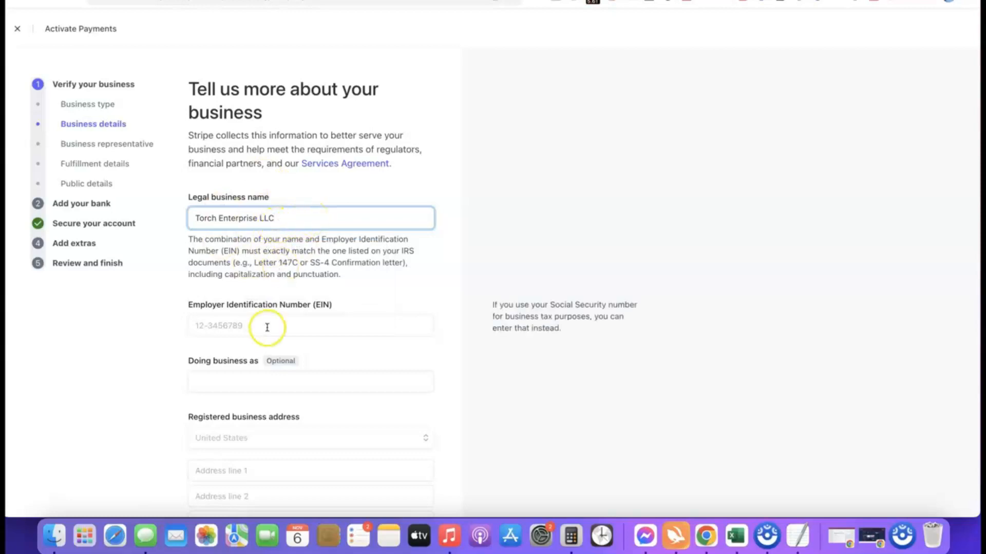
scroll(275, 316, "down", 2)
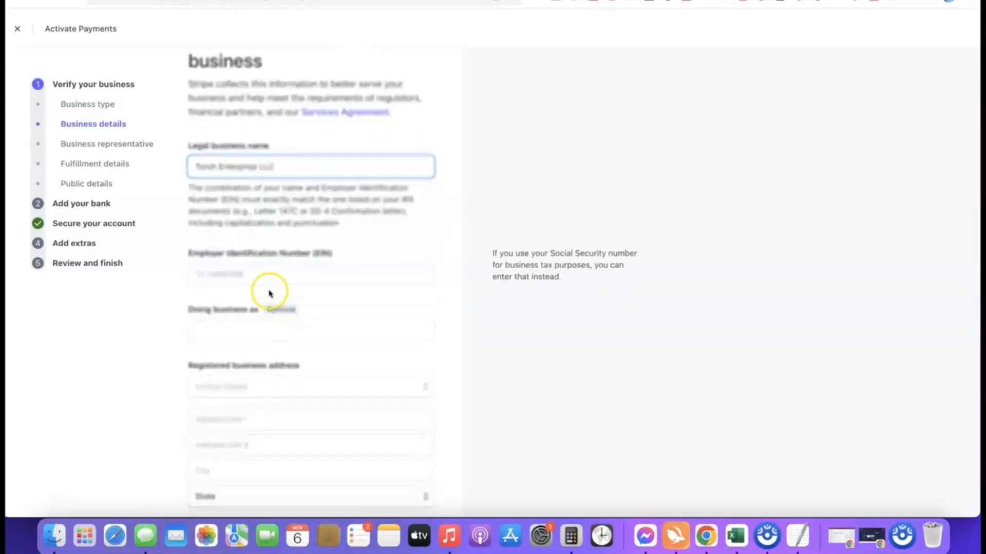
scroll(259, 273, "down", 1)
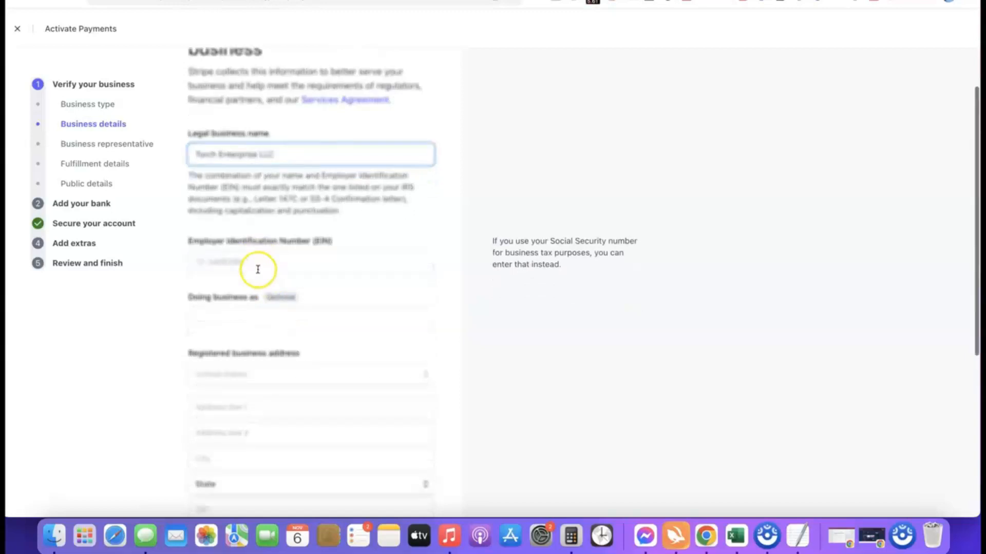
left_click(256, 254)
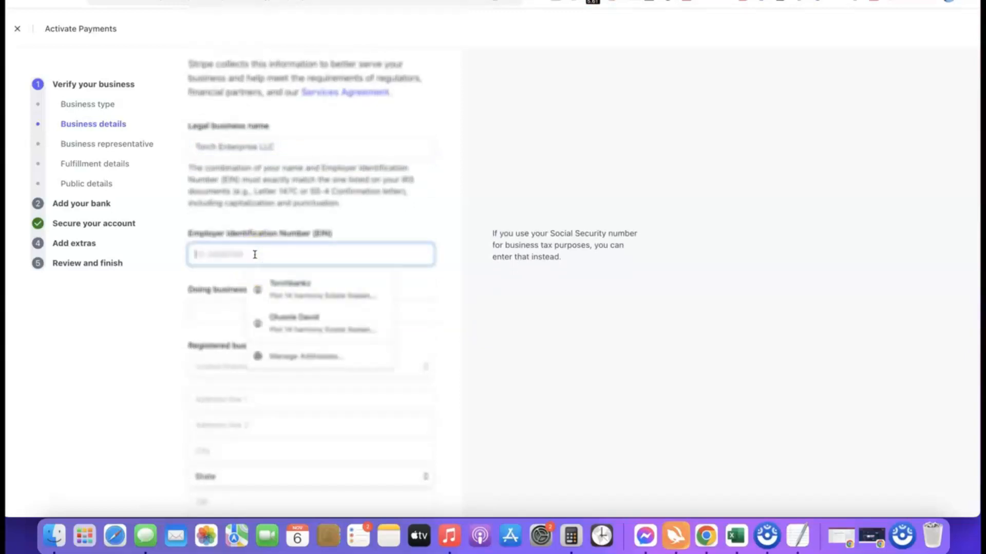
left_click(185, 276)
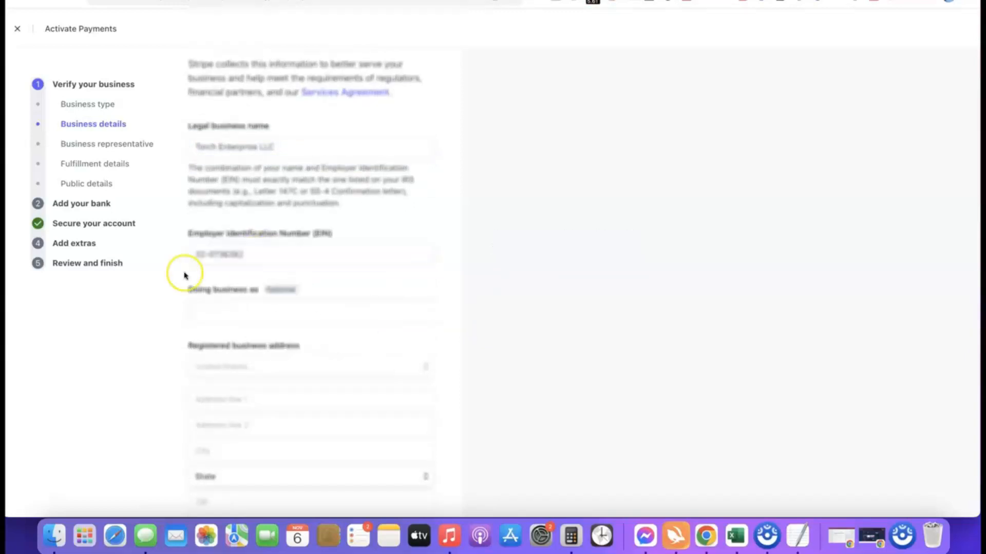
left_click(244, 257)
key("Tab")
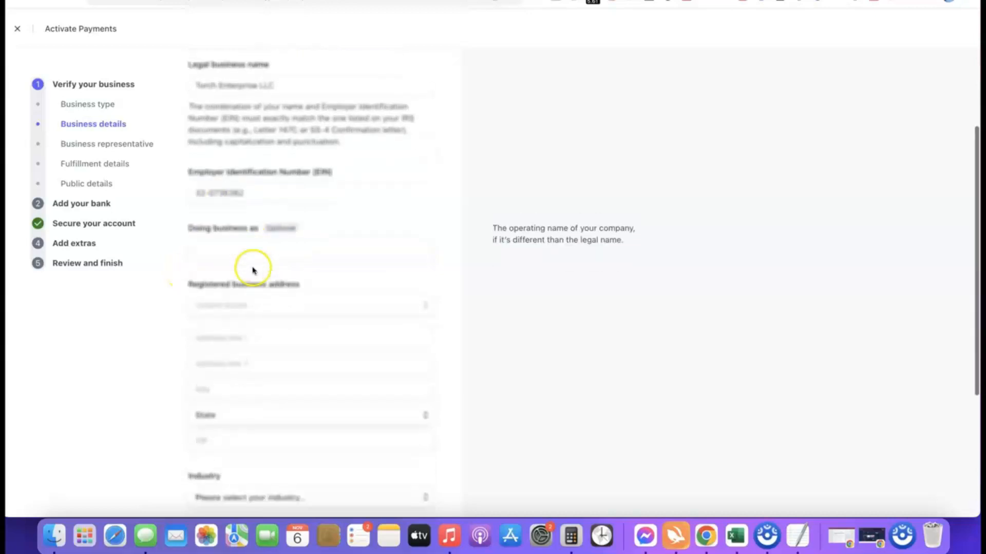
Fill in the registered business address, leaving Doing business as empty, and set the Industry to Other digital goods.
left_click(255, 276)
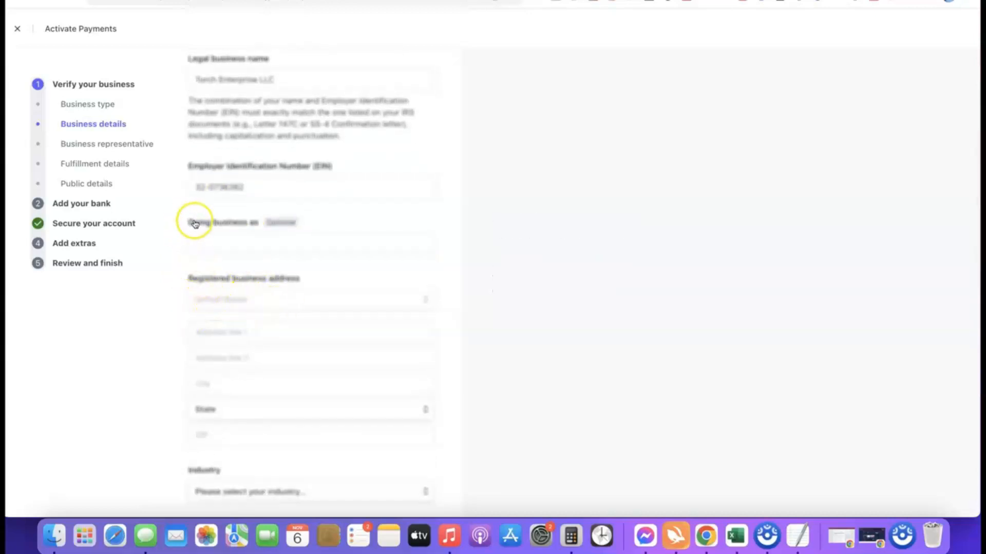
left_click(233, 220)
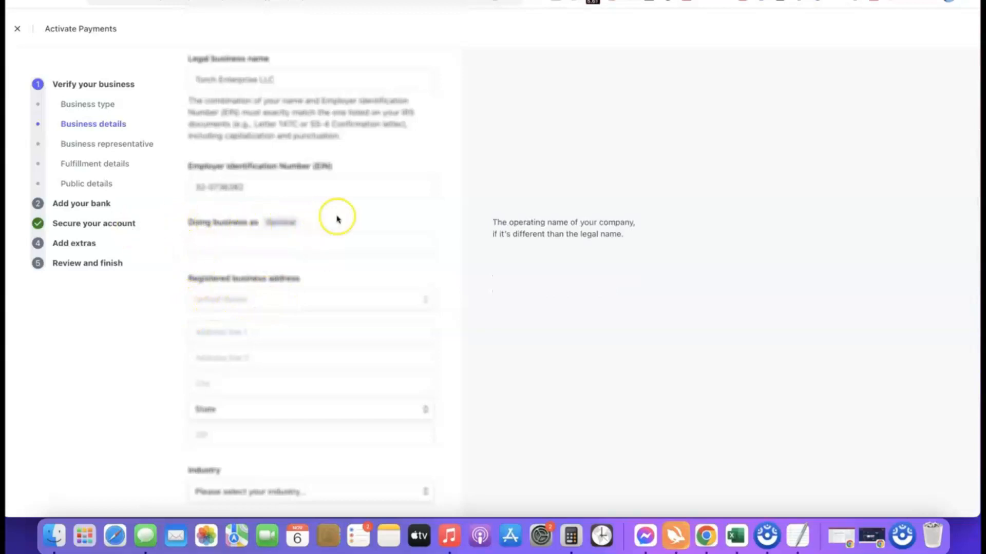
scroll(306, 197, "down", 2)
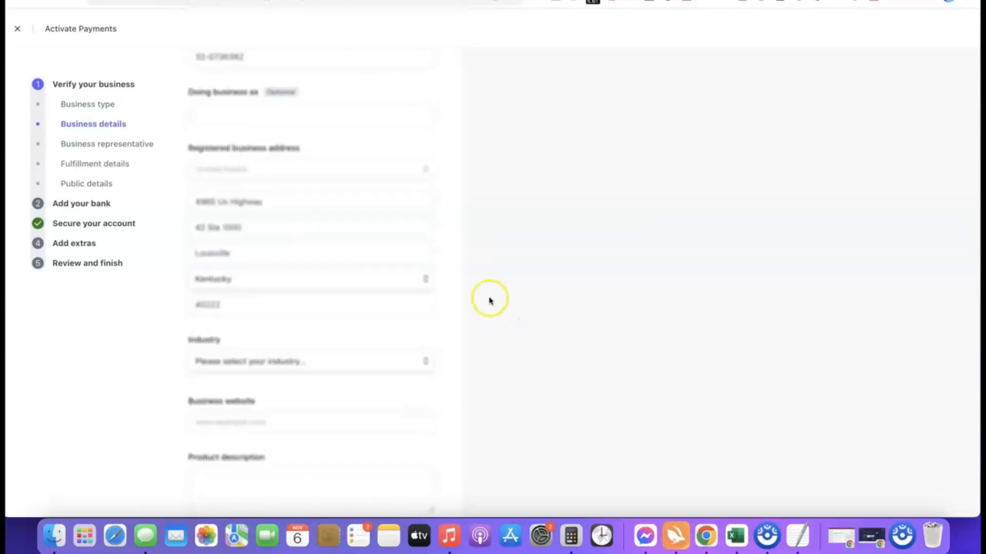
scroll(482, 298, "down", 3)
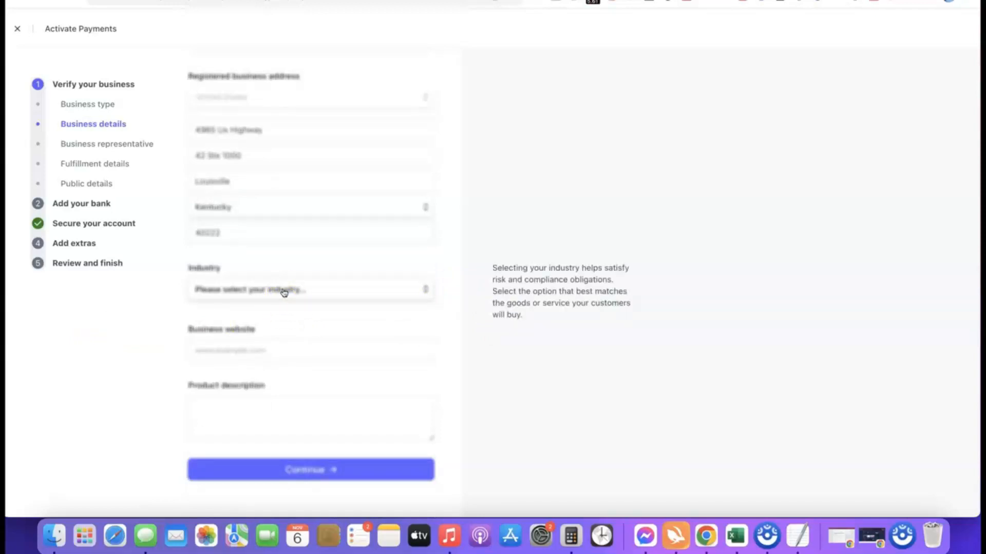
left_click(284, 292)
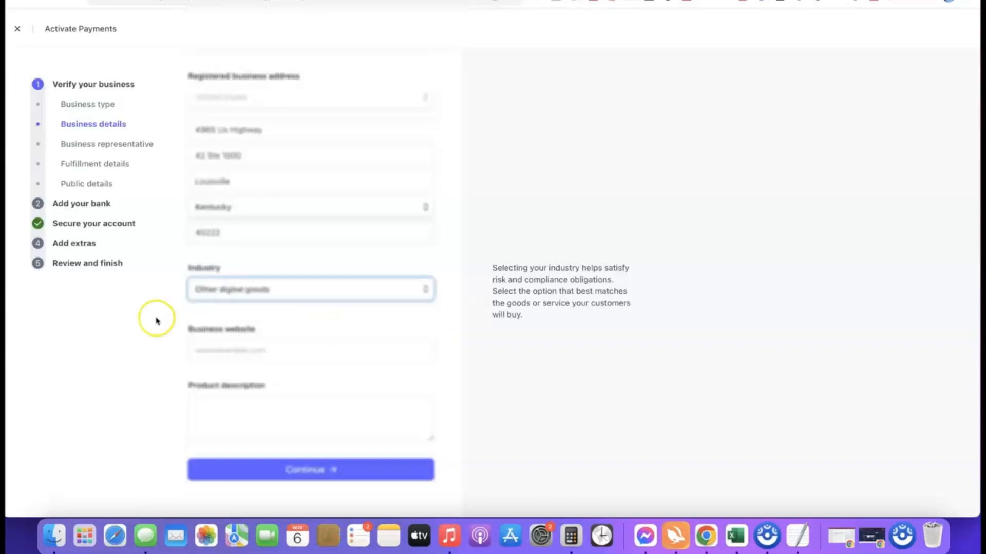
left_click(424, 314)
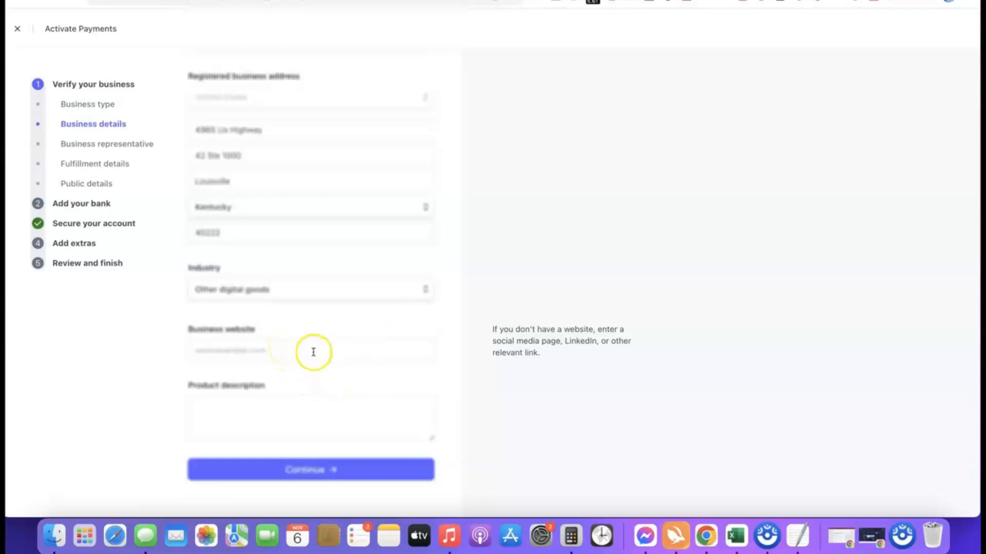
Set the business website to affiliatebloggingblueprint.com, describe the product as "Our product is a digital course training we sell to our site visitors.", and continue.
left_click(297, 353)
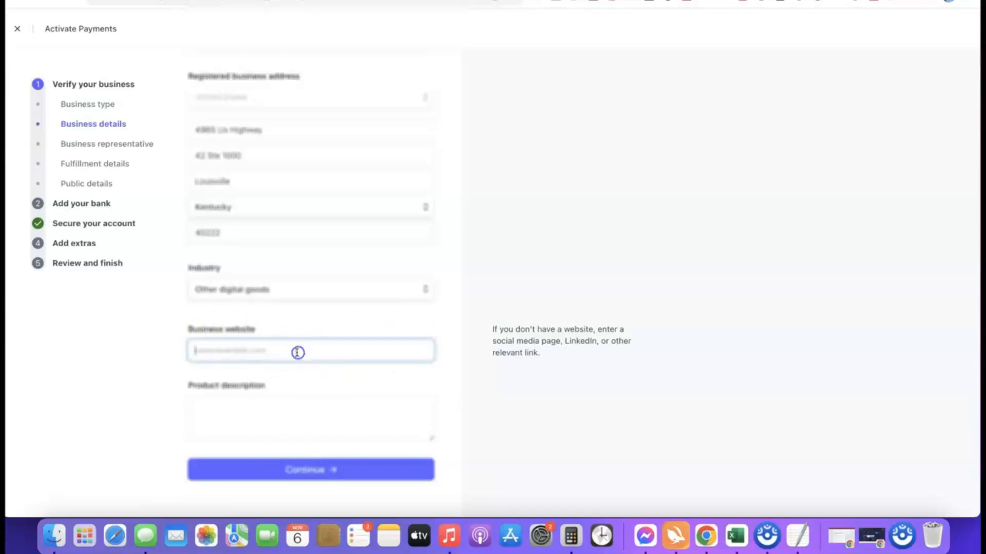
type("https://affiliatebloggingblueprint.com/")
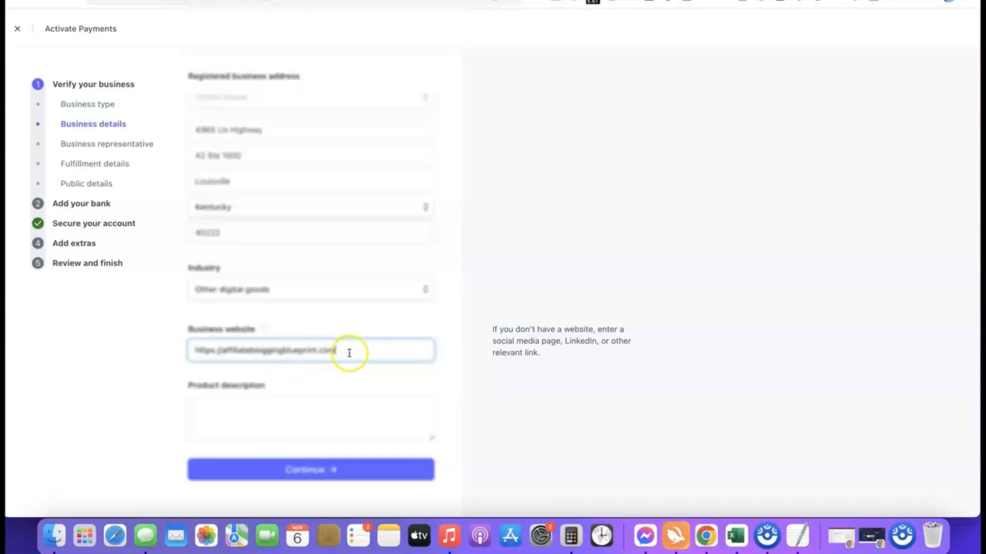
left_click(113, 358)
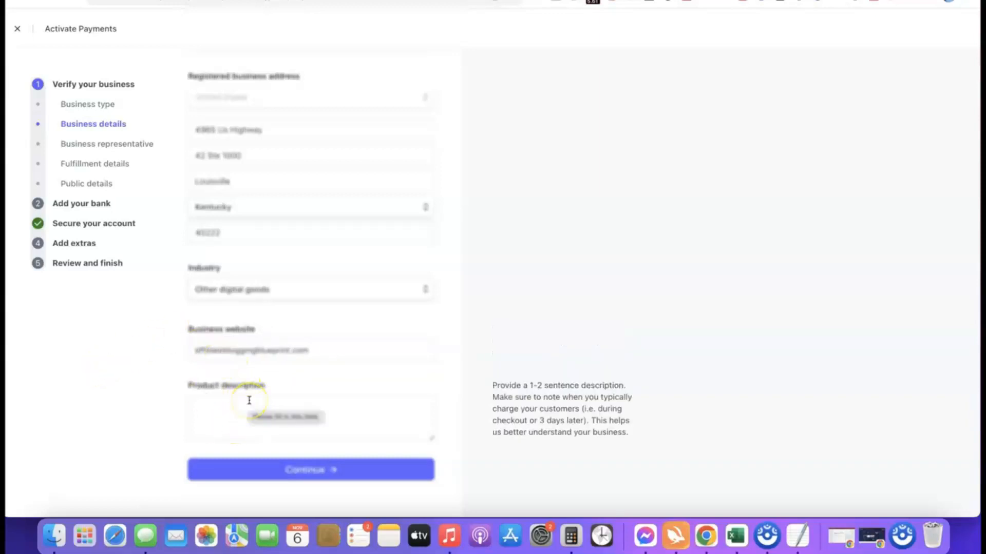
type("Our product is a digital course training we sell to our site visitors.")
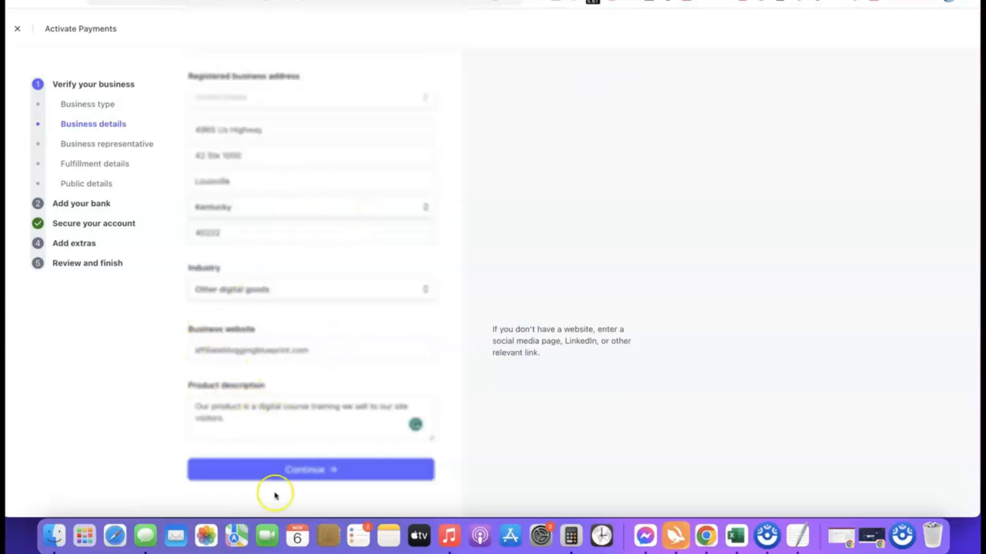
left_click(301, 468)
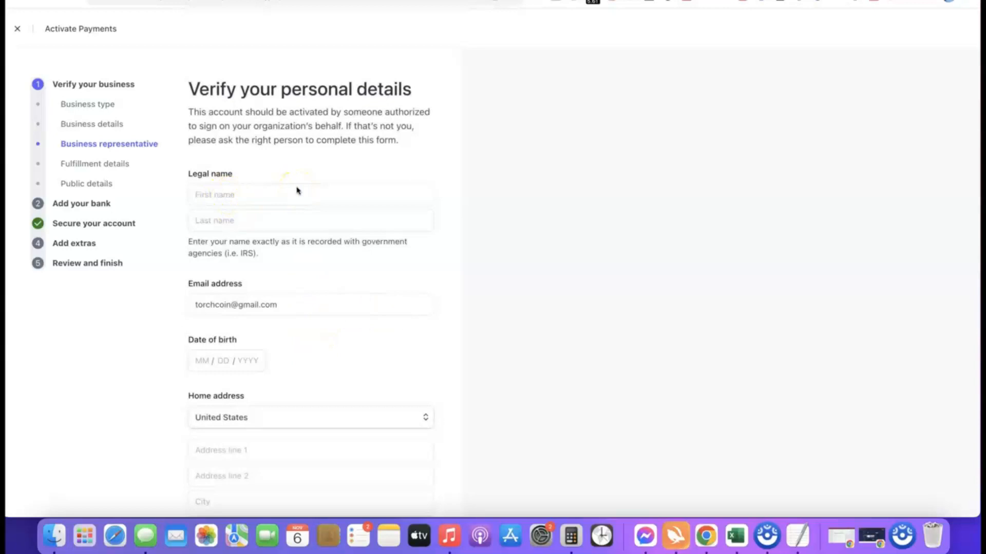
Examine the personal details required of the business representative, including the home address countries, phone number and Social Security number fields.
scroll(273, 355, "down", 1)
scroll(273, 354, "down", 1)
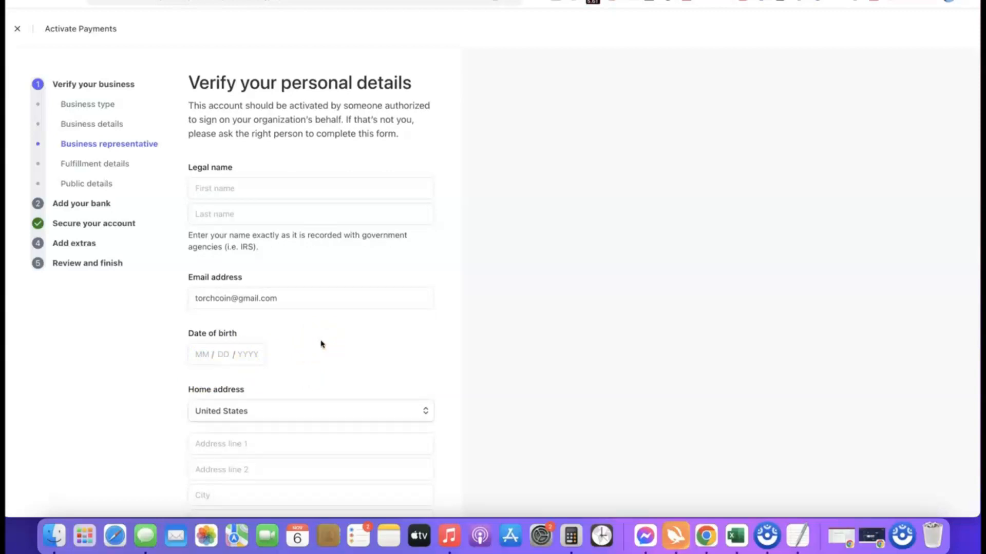
scroll(334, 354, "down", 5)
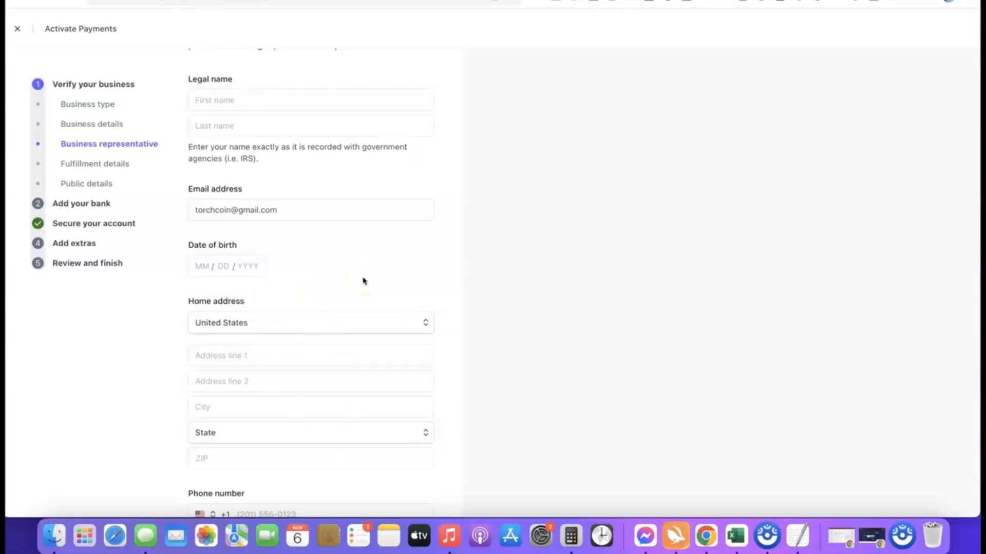
left_click(422, 321)
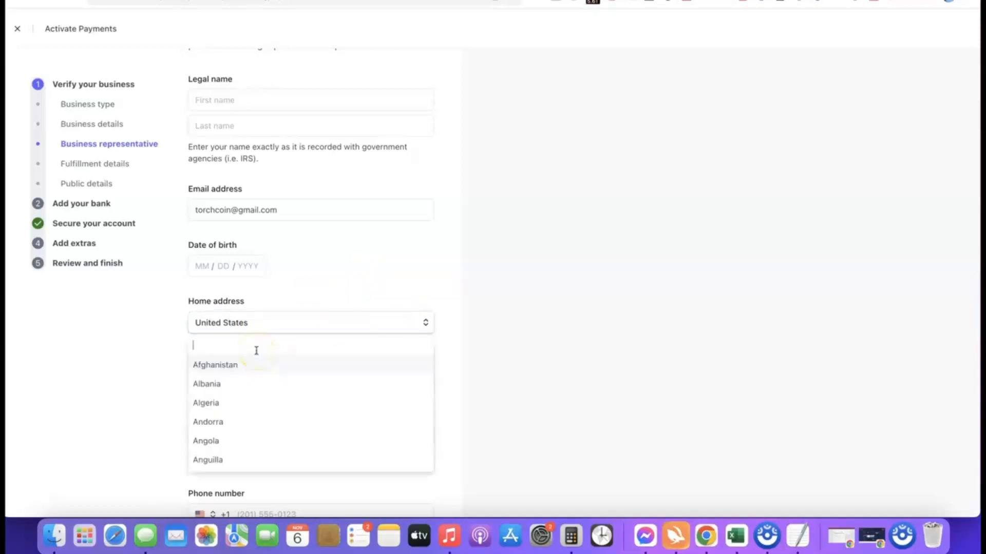
left_click(345, 329)
scroll(287, 315, "down", 1)
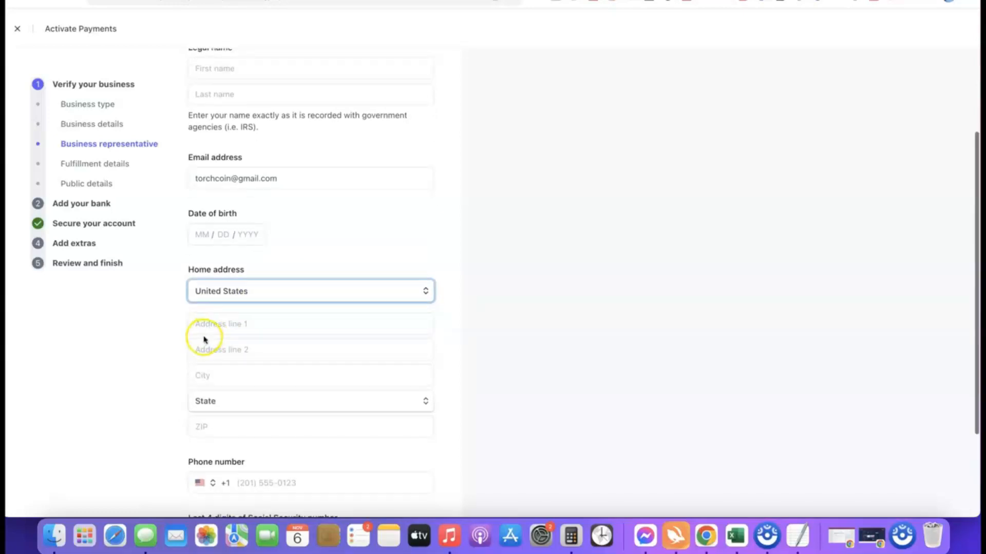
scroll(308, 341, "down", 3)
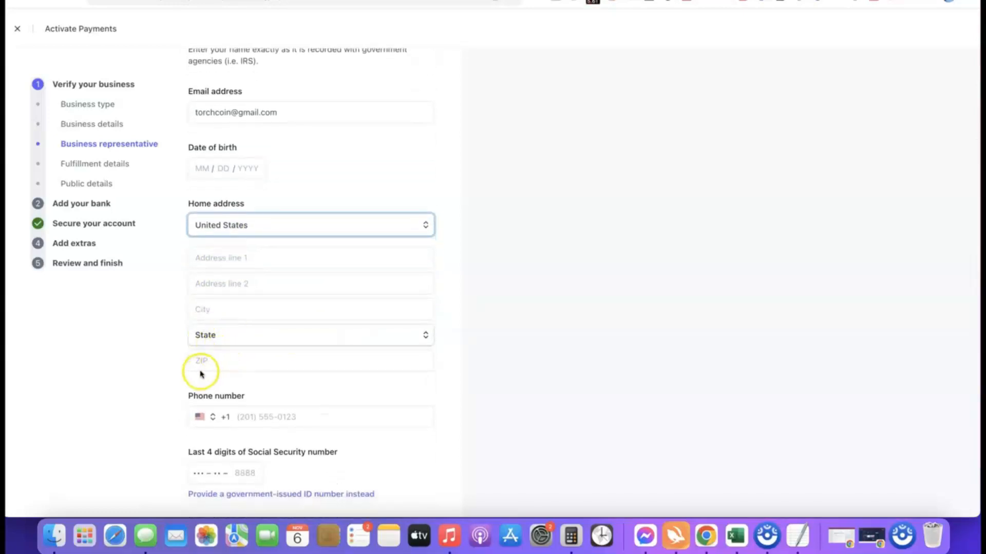
scroll(288, 360, "down", 1)
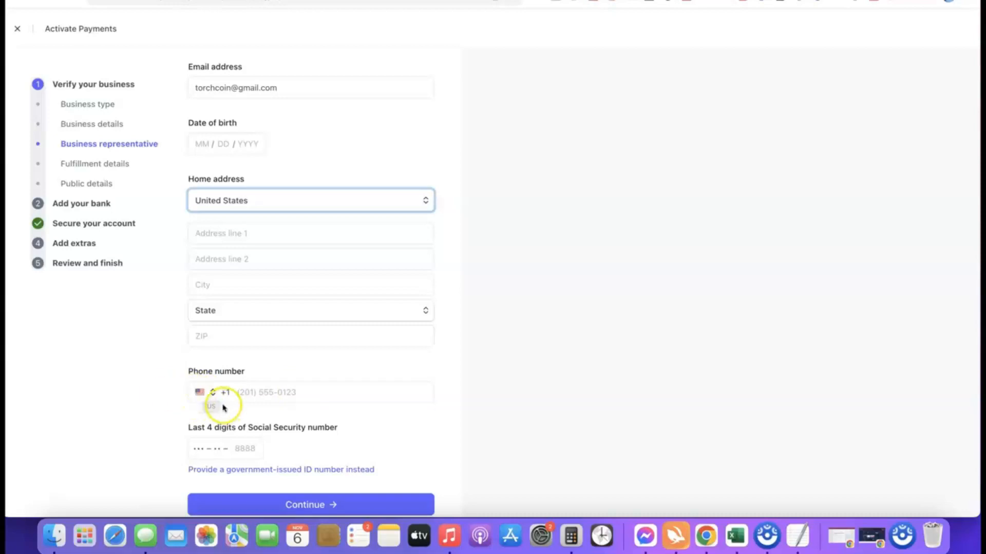
Check the phone number's country codes and choose to provide a government-issued ID number instead of the Social Security digits.
left_click(204, 393)
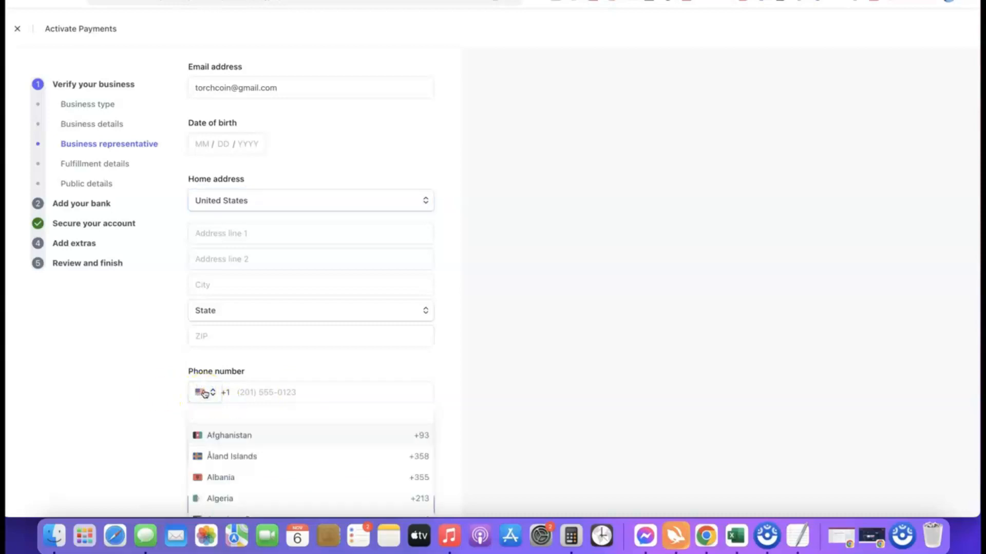
left_click(455, 402)
scroll(405, 389, "down", 2)
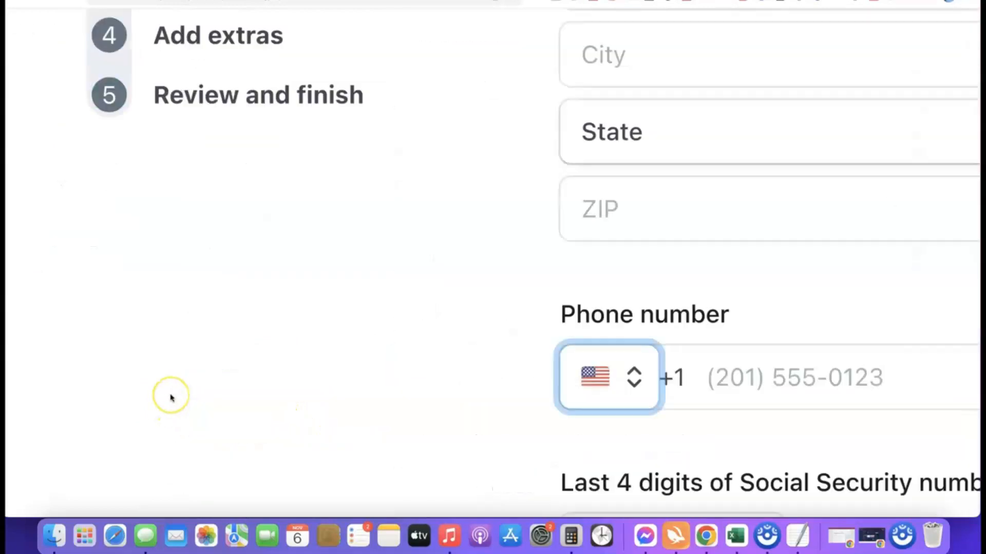
scroll(171, 398, "down", 5)
scroll(175, 398, "right", 5)
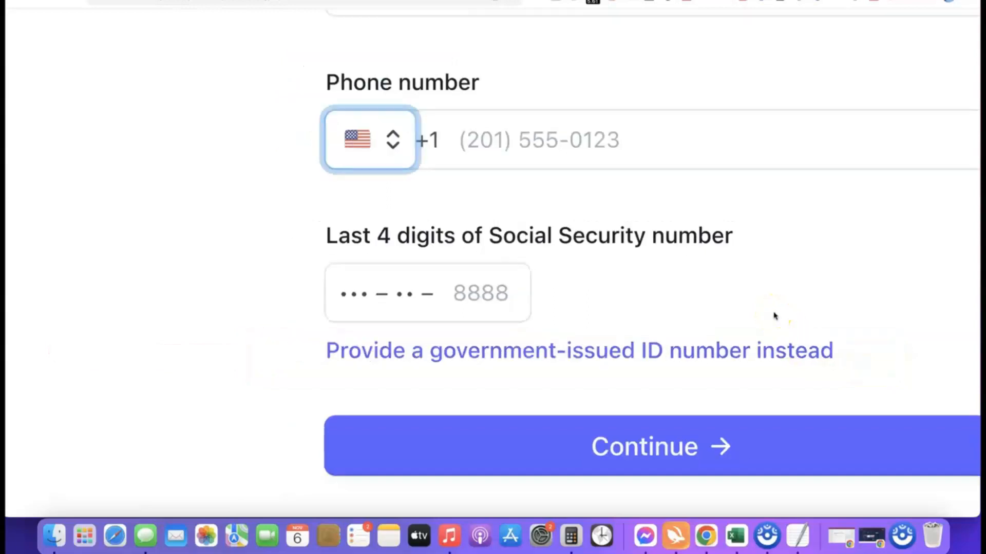
left_click(596, 351)
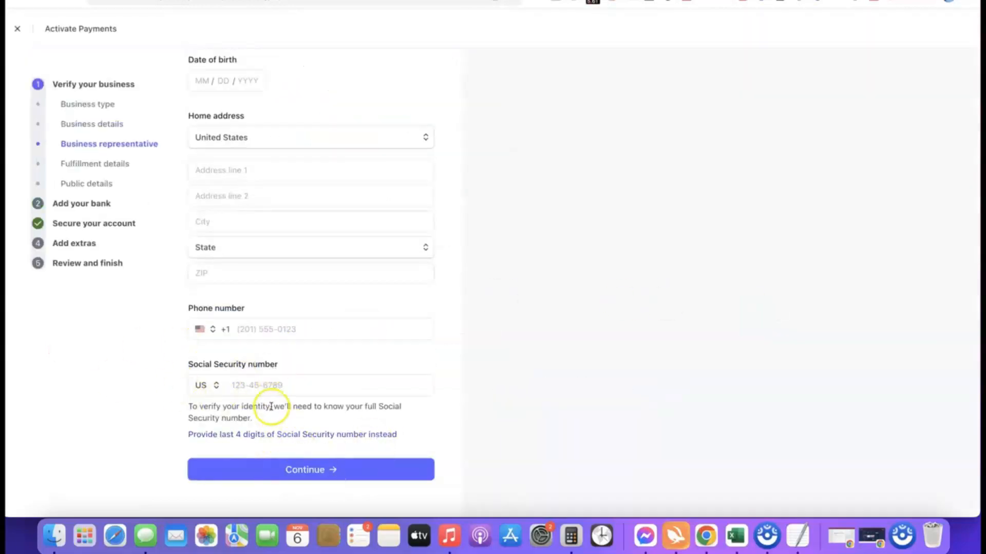
Set the issuing country of the representative's ID number to NG so that a National Identity Number (NIN) is requested.
left_click(218, 386)
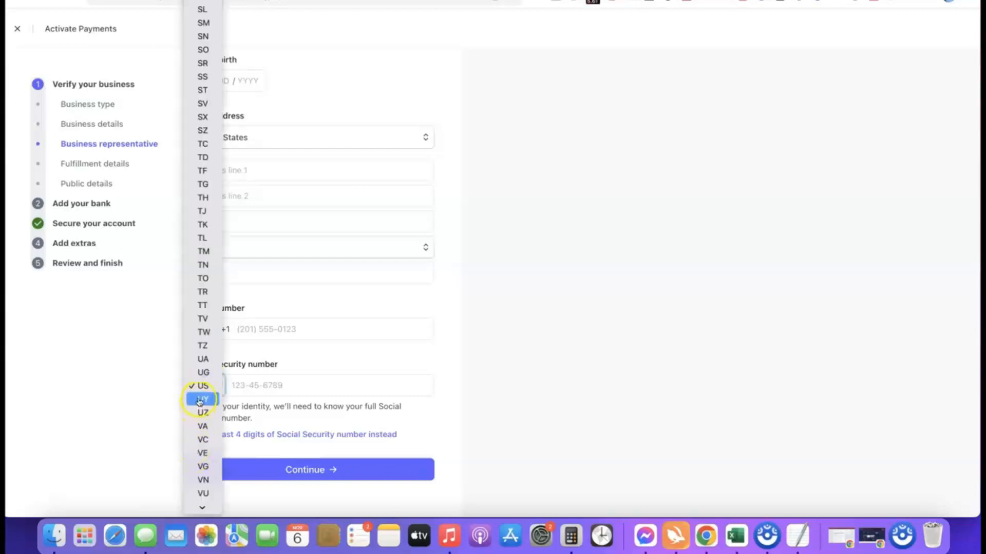
scroll(203, 205, "down", 2)
scroll(203, 215, "down", 1)
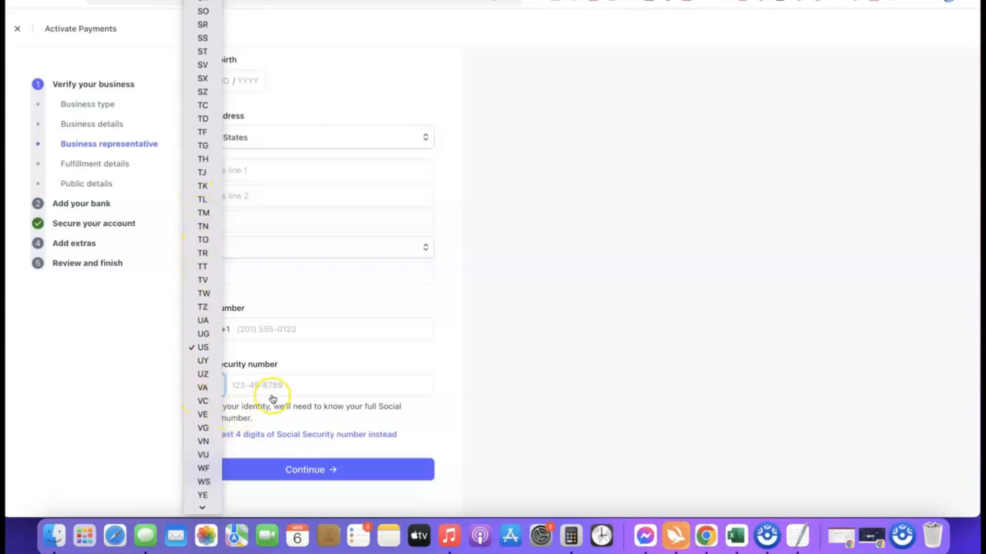
left_click(443, 384)
left_click(211, 393)
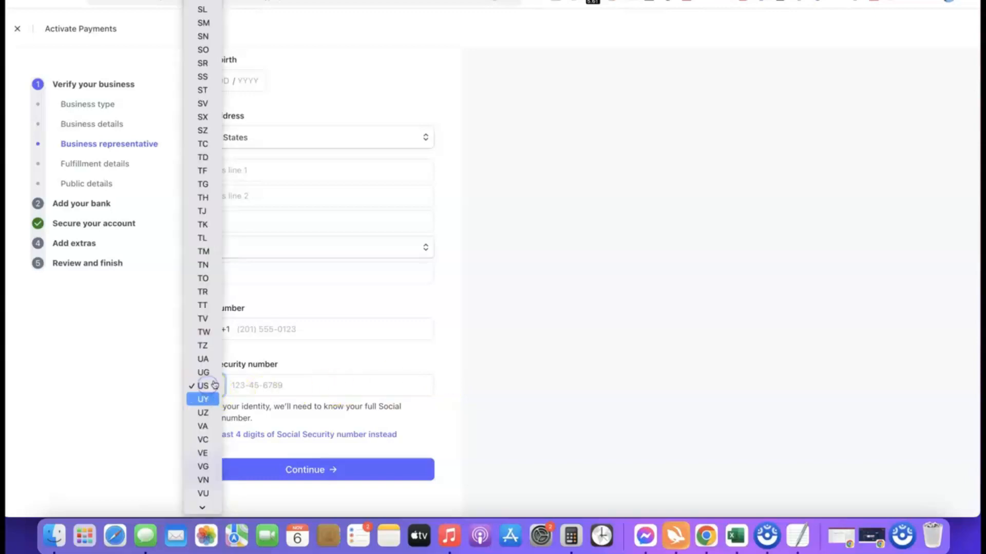
scroll(207, 359, "down", 2)
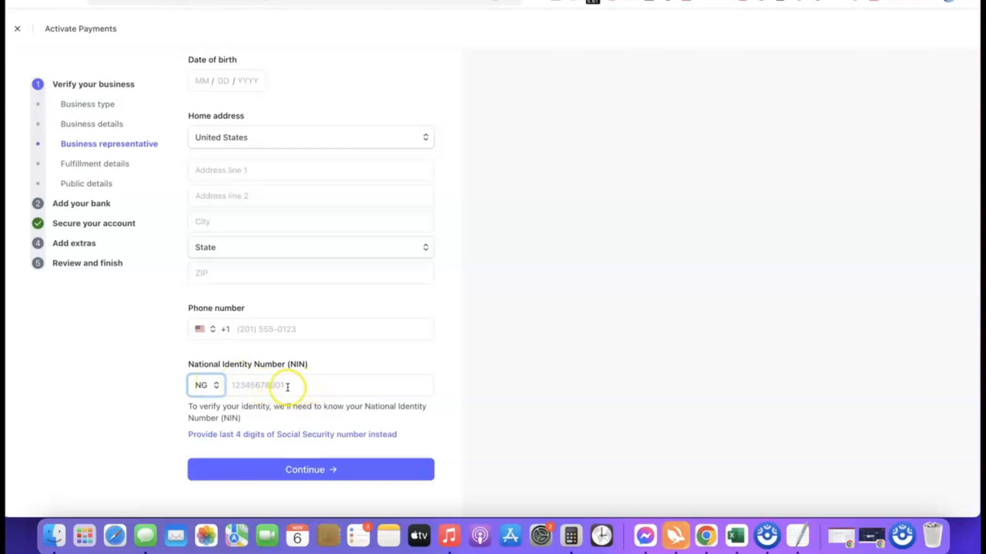
Set the representative's phone country code to Nigeria (+234) and continue to the fulfillment details.
left_click(200, 329)
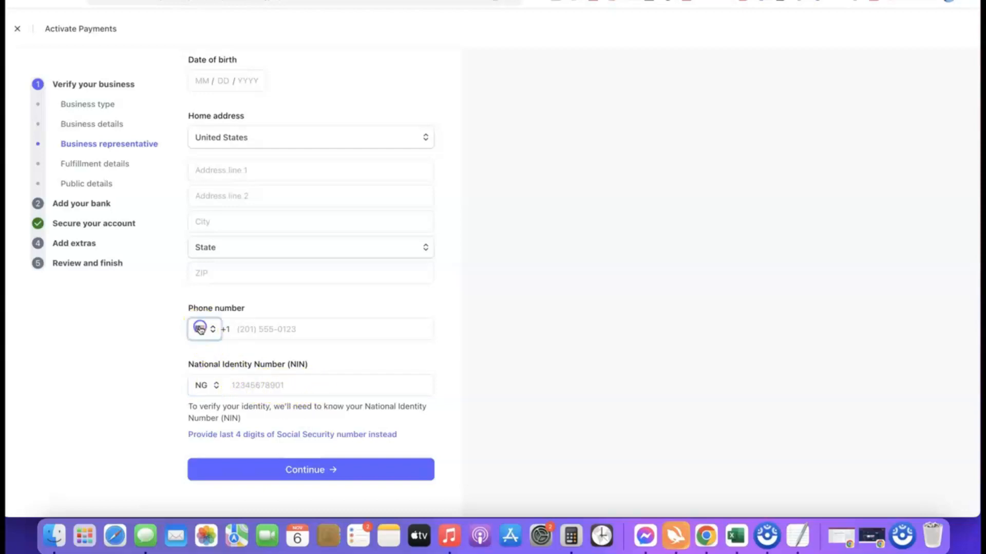
left_click(210, 353)
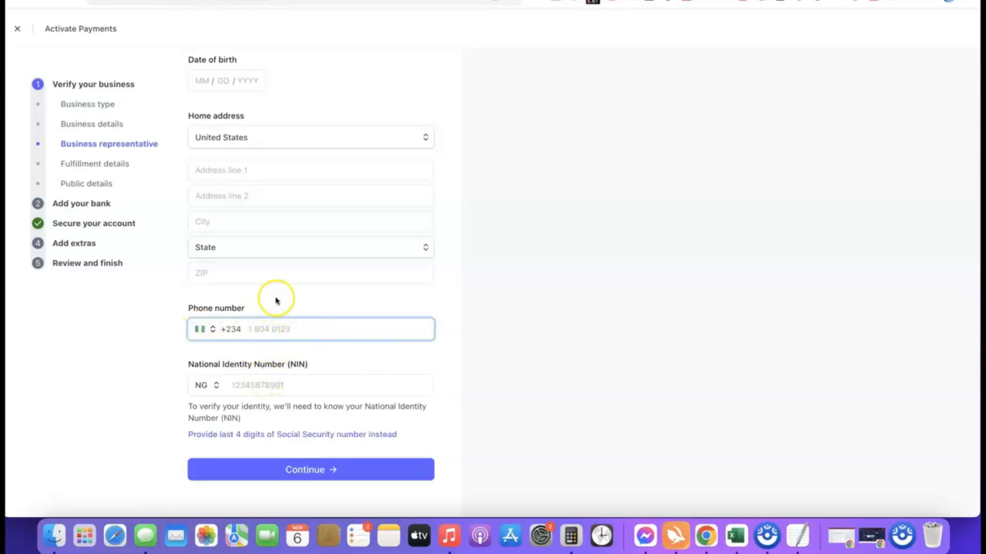
scroll(268, 313, "up", 3)
scroll(351, 230, "down", 3)
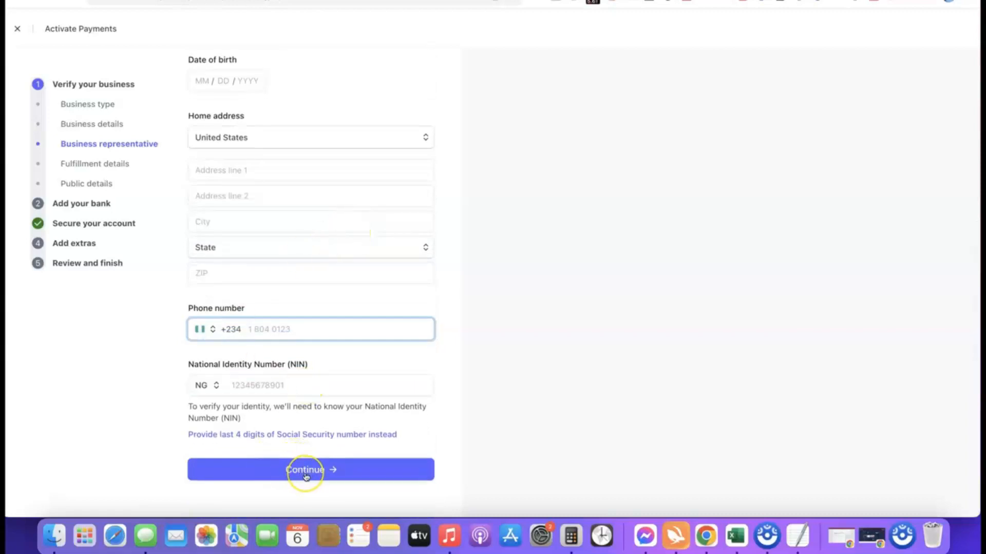
scroll(324, 365, "up", 7)
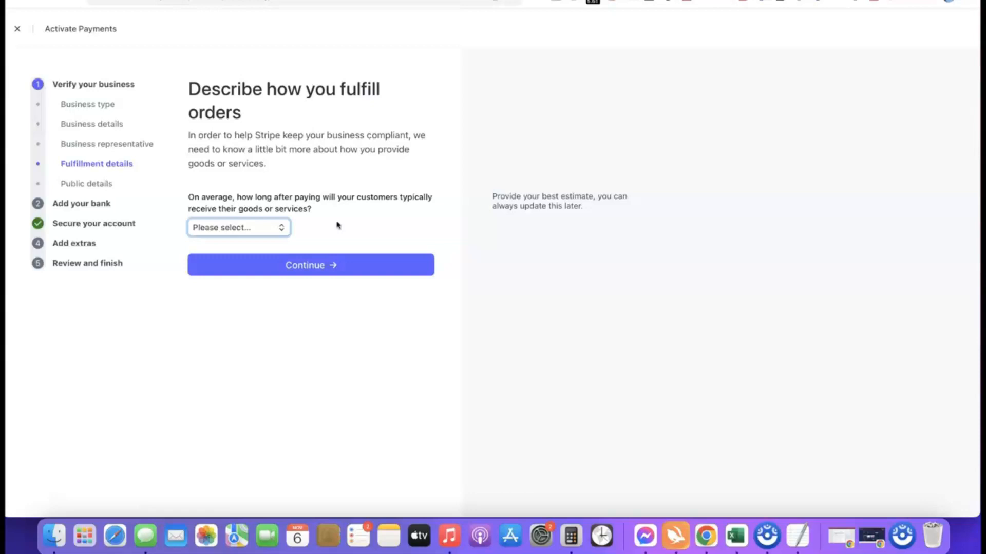
Set the average time for customers to receive their goods or services to Within one day and continue.
left_click(259, 231)
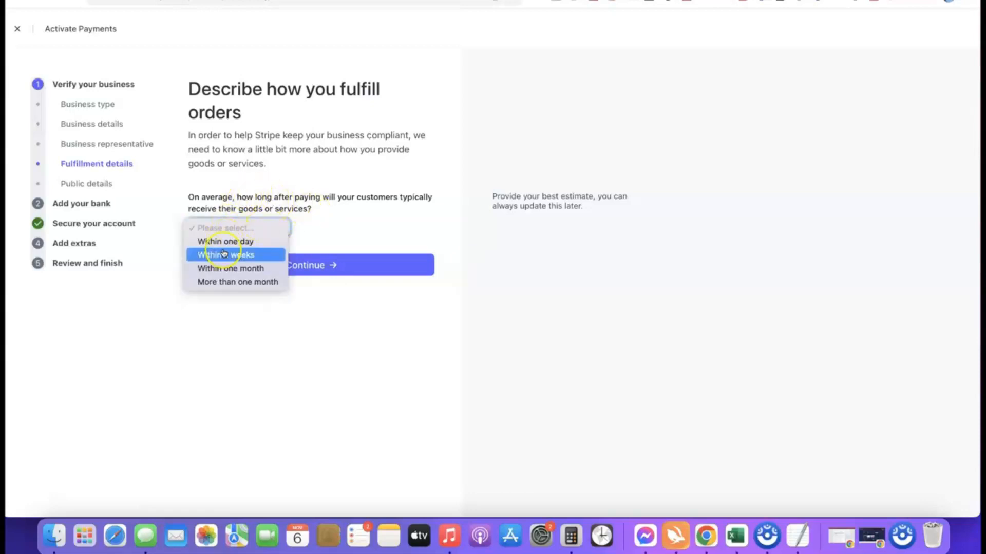
left_click(240, 257)
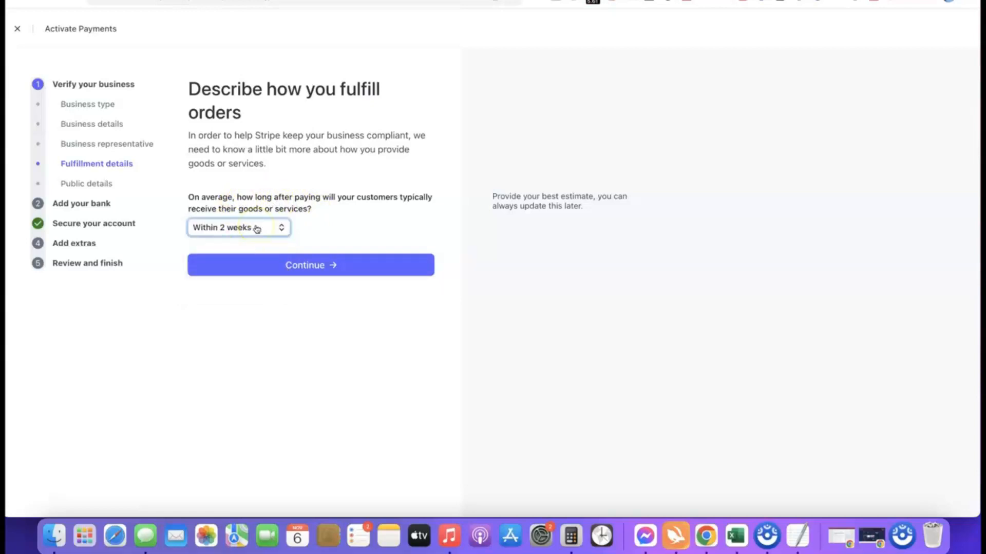
left_click(256, 228)
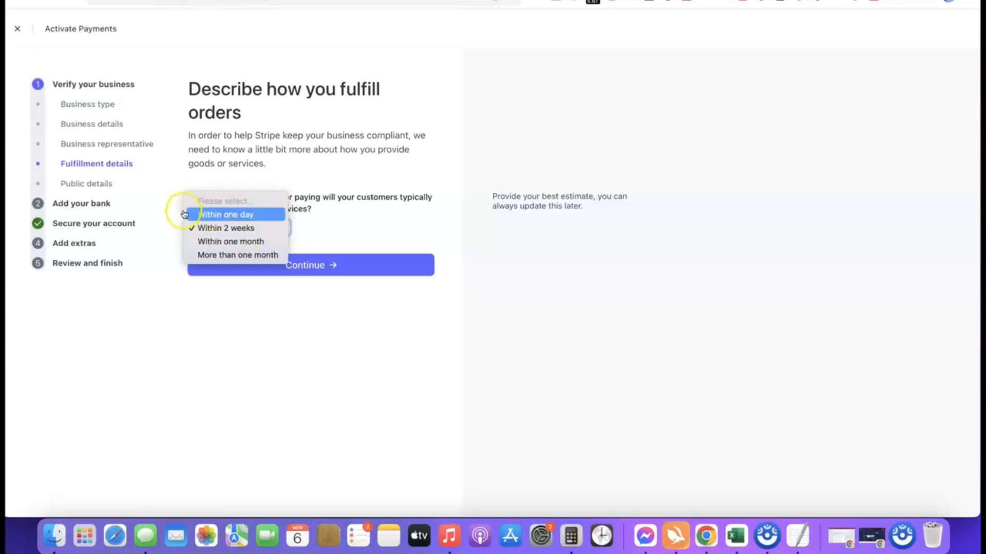
left_click(226, 215)
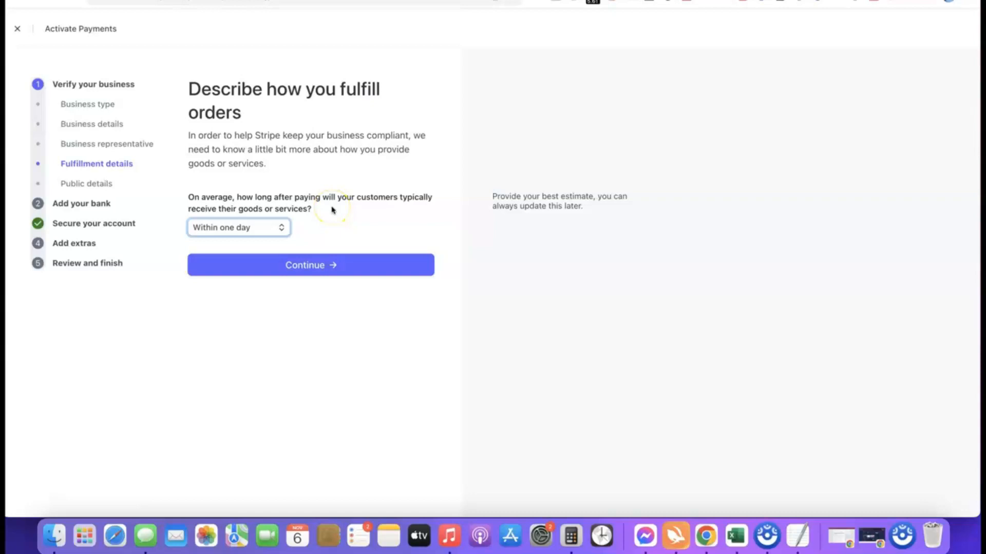
left_click(307, 266)
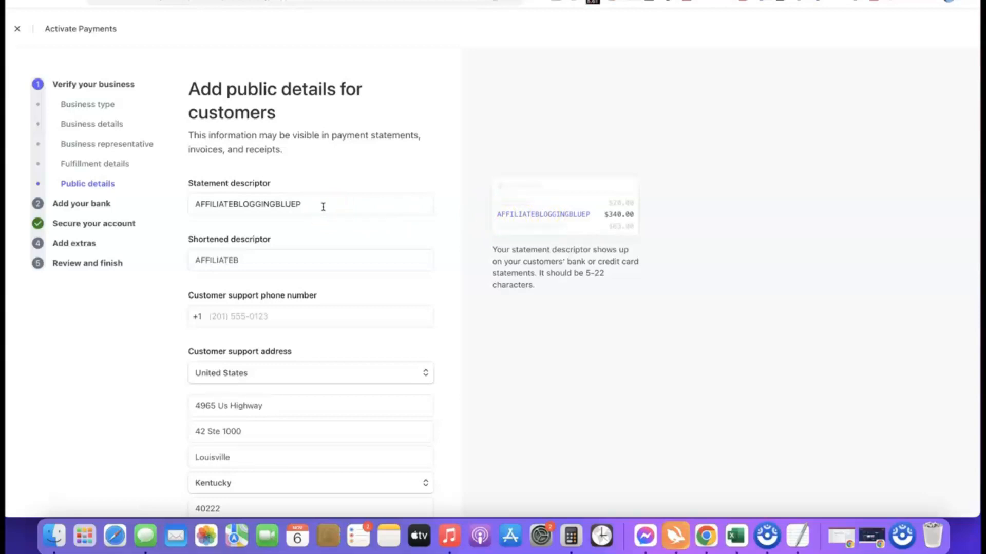
Review the statement descriptor, shortened descriptor, support phone number and support address fields, and continue to the bank setup.
left_click(270, 264)
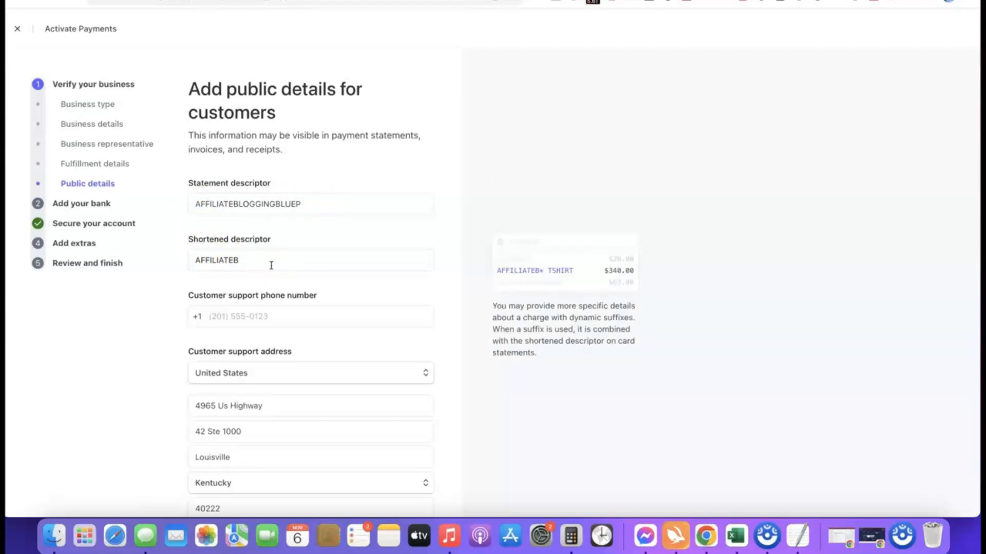
left_click(201, 299)
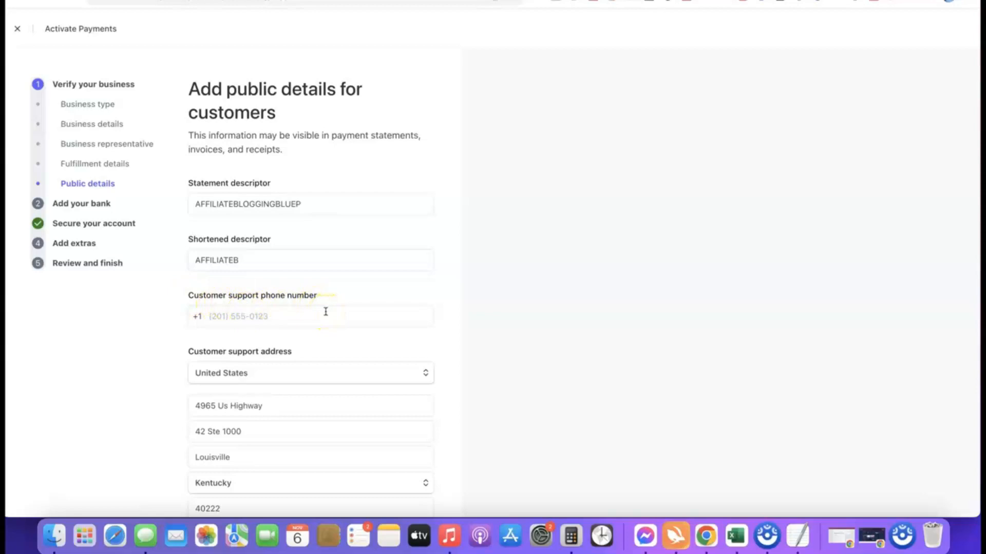
left_click(249, 205)
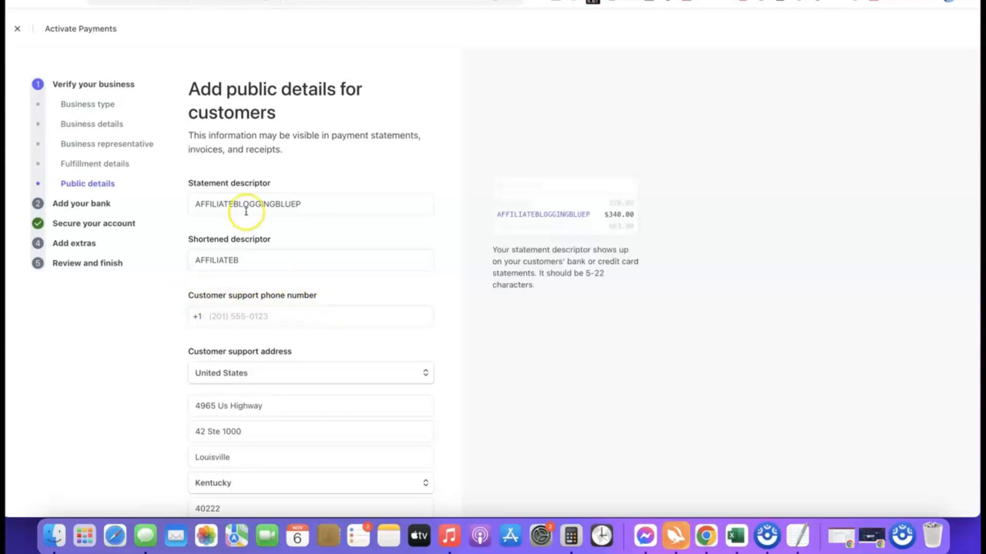
scroll(246, 213, "down", 3)
left_click(165, 302)
left_click(296, 288)
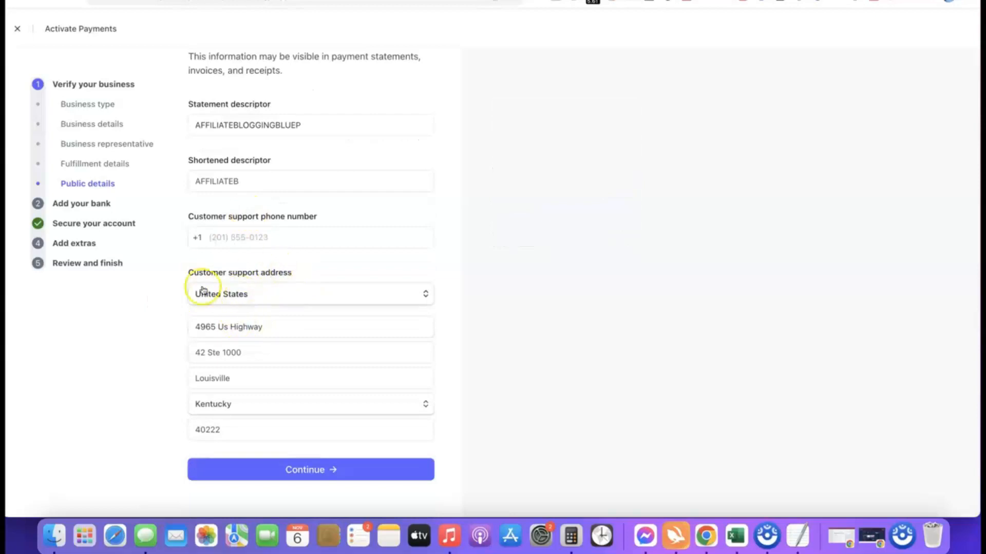
scroll(264, 305, "up", 3)
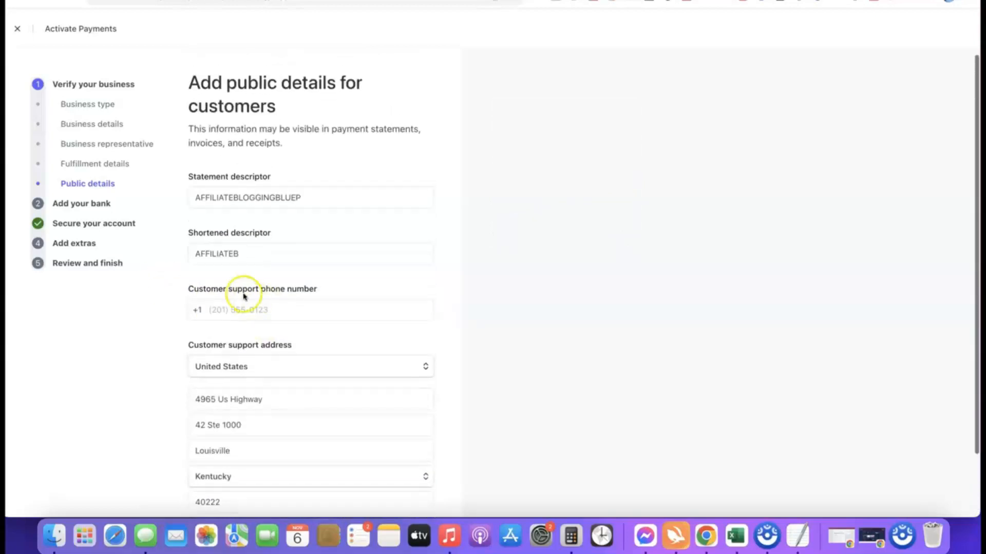
left_click(326, 198)
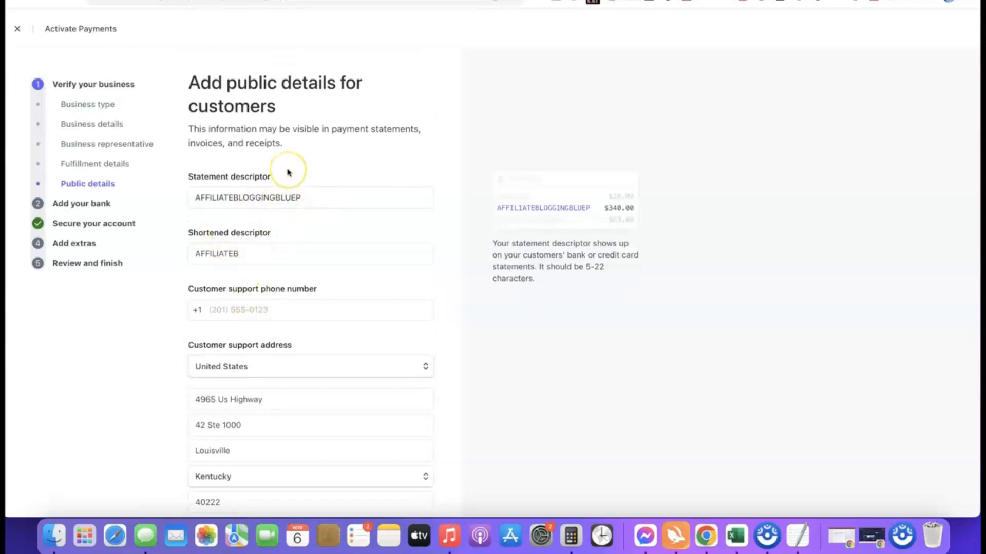
scroll(288, 172, "down", 3)
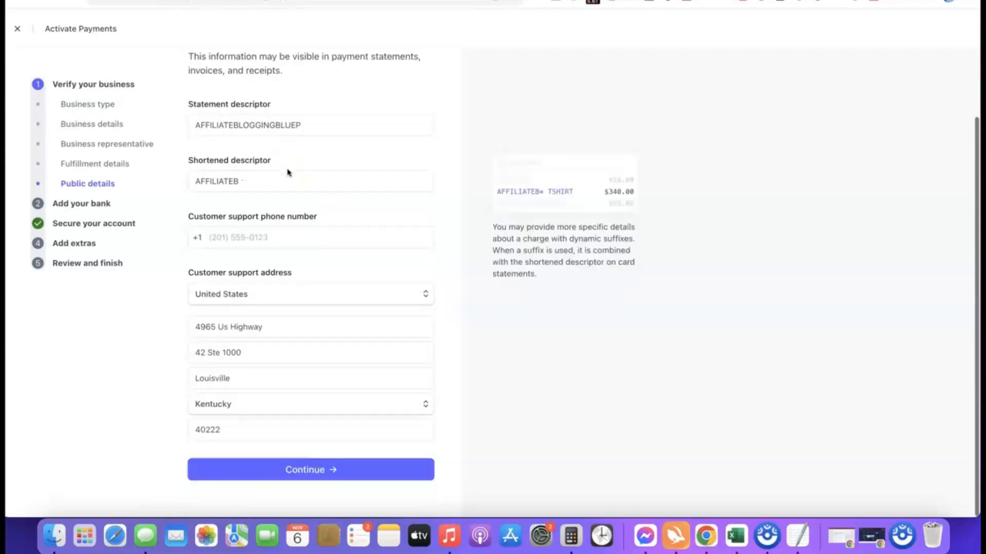
left_click(255, 458)
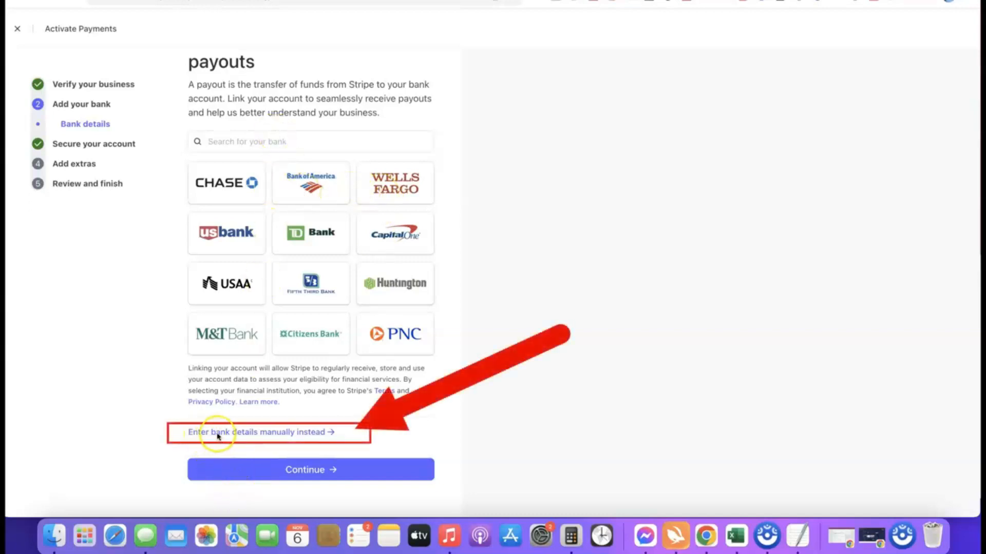
Manually enter the payout bank's routing number and account number, save the bank details and continue.
left_click(289, 434)
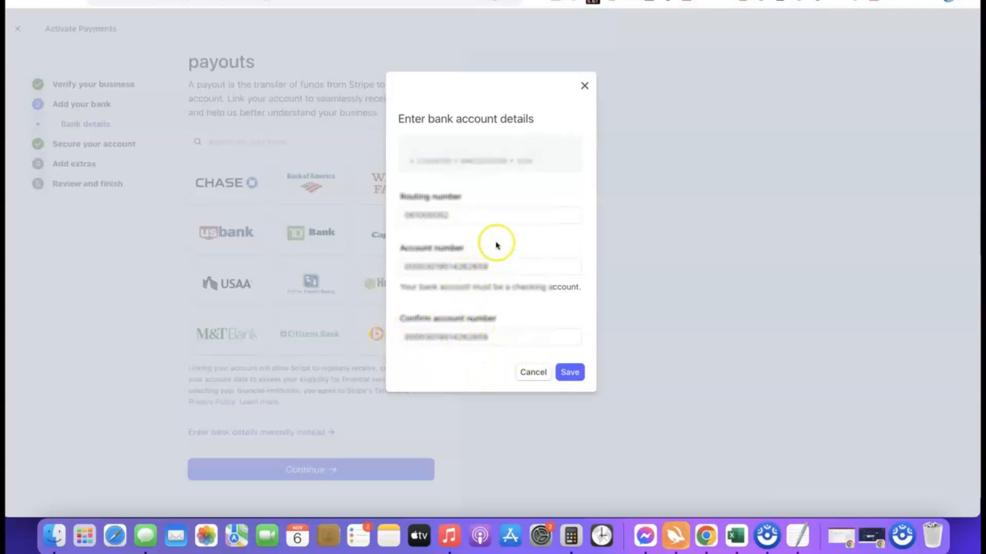
left_click(574, 375)
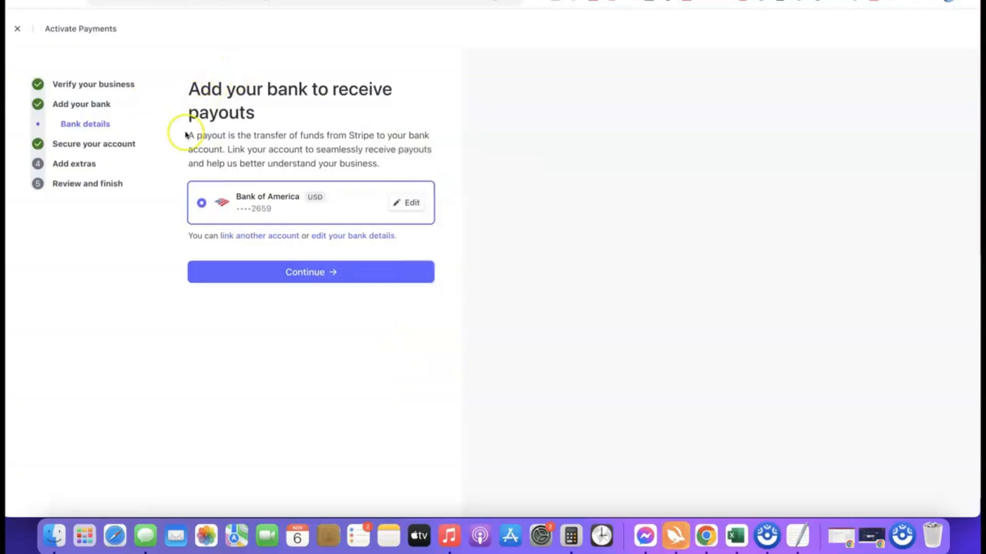
left_click(304, 272)
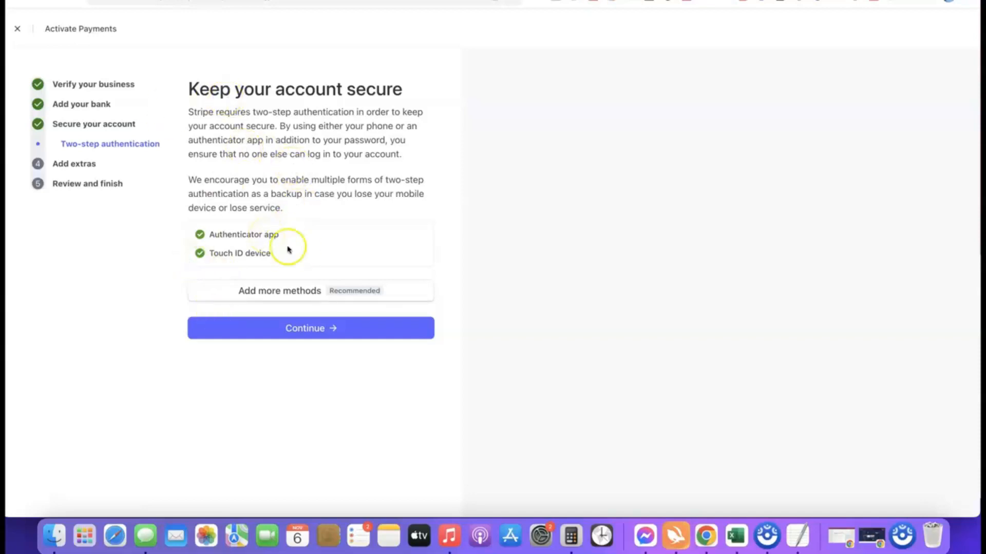
Keep the existing two-step authentication methods, and skip both the automatic sales tax calculation and the climate contribution.
left_click(314, 333)
scroll(342, 164, "down", 1)
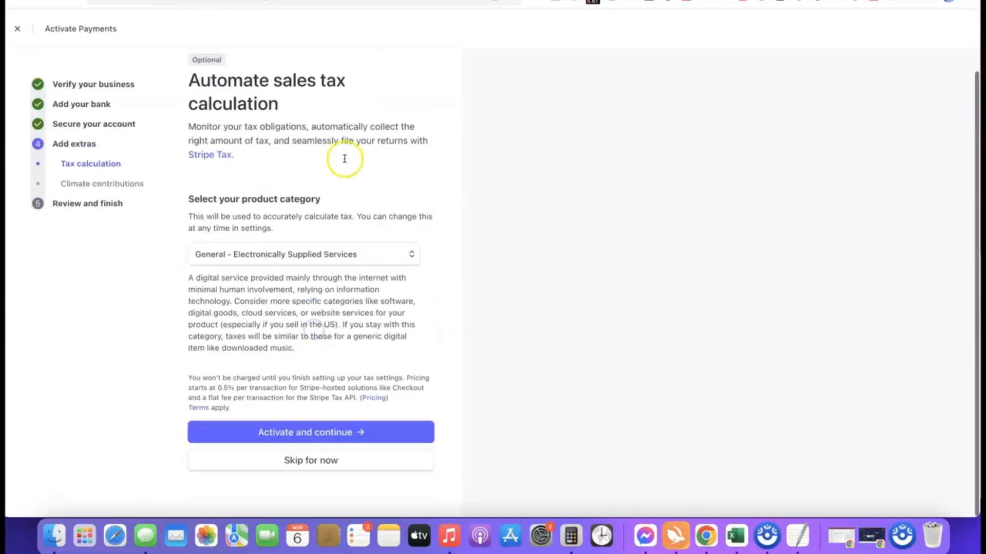
left_click(311, 462)
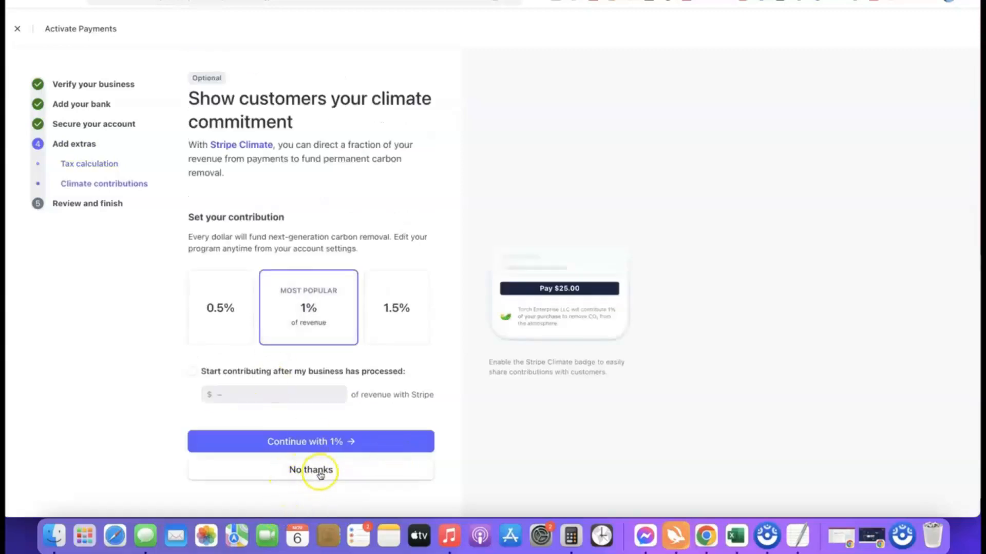
left_click(329, 470)
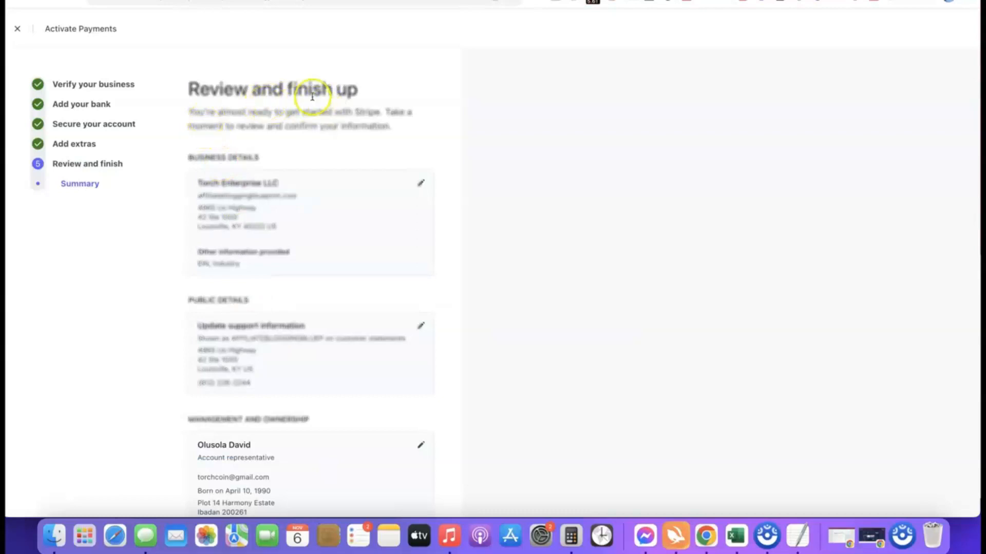
Review the summary of business, public, ownership and payout details, and agree and submit the account activation.
scroll(280, 78, "down", 5)
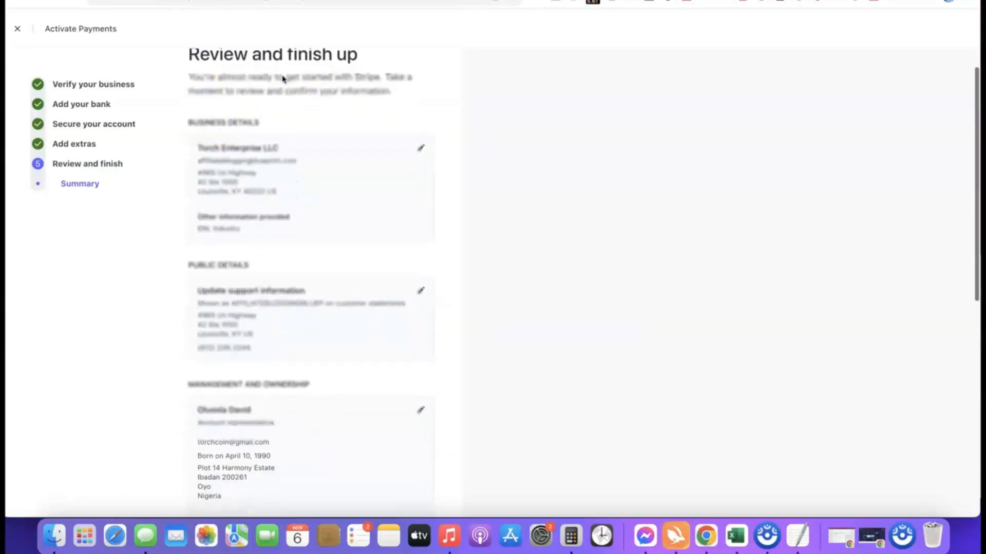
scroll(268, 79, "up", 2)
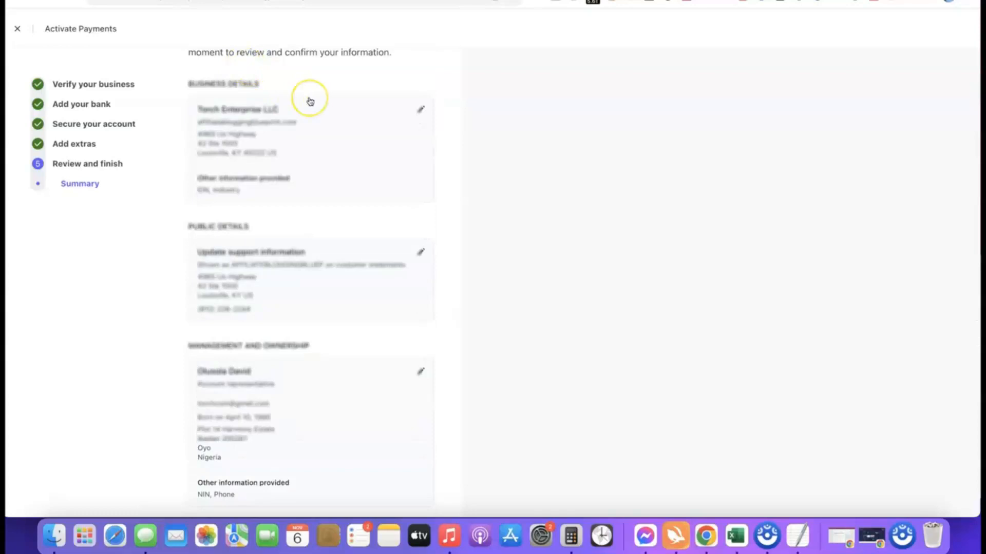
scroll(310, 101, "down", 8)
scroll(310, 101, "down", 5)
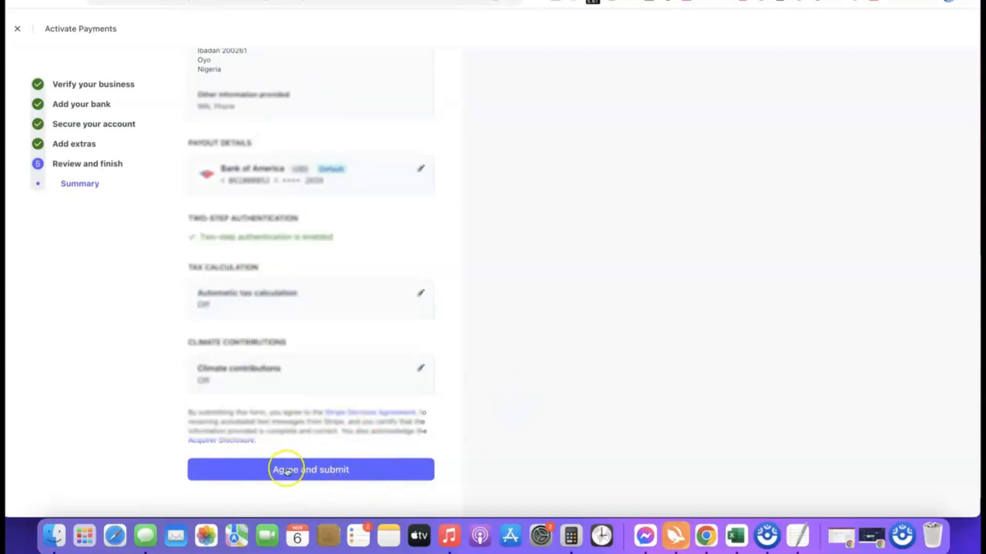
left_click(305, 468)
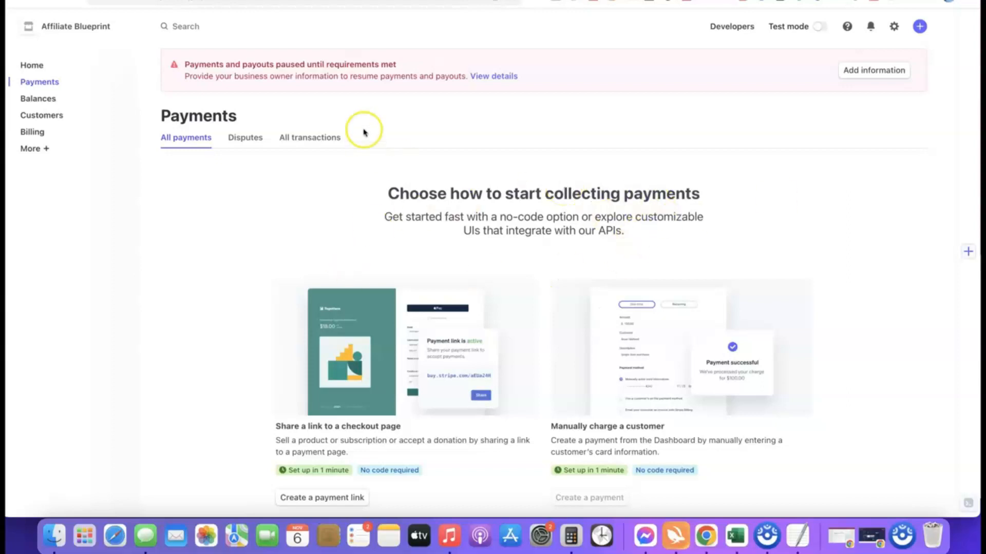
Open the missing account representative information under management and ownership for updating, to resolve the paused payments and payouts.
left_click(852, 69)
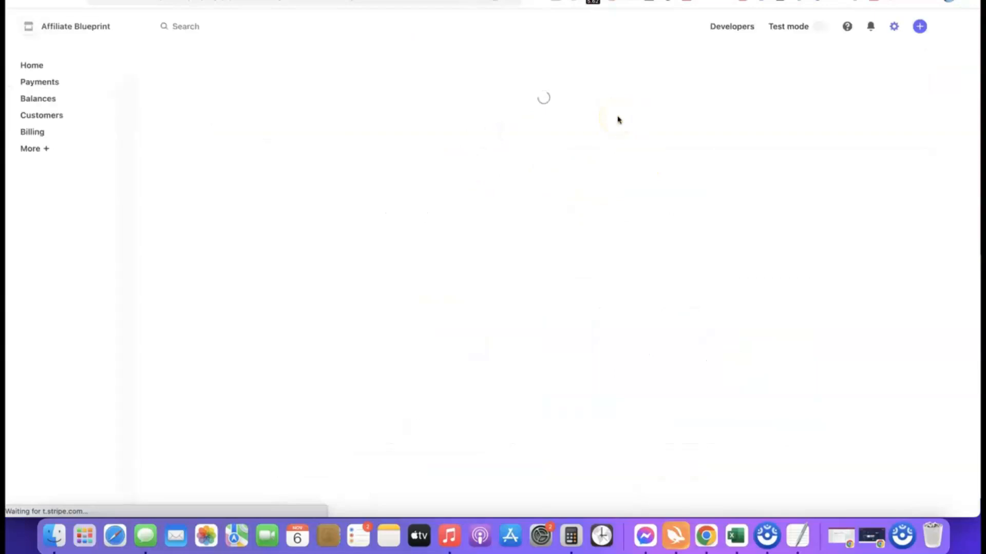
scroll(501, 136, "down", 2)
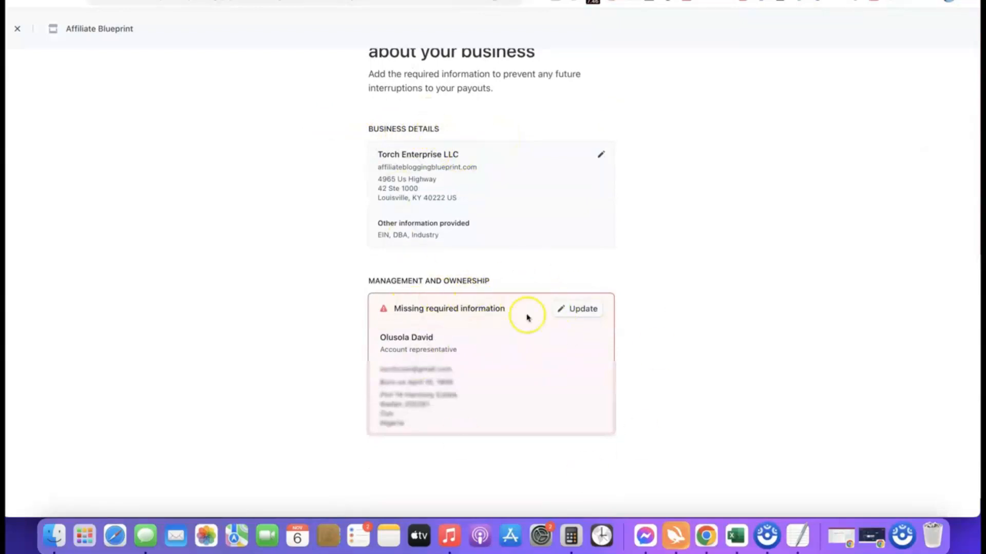
scroll(719, 282, "down", 1)
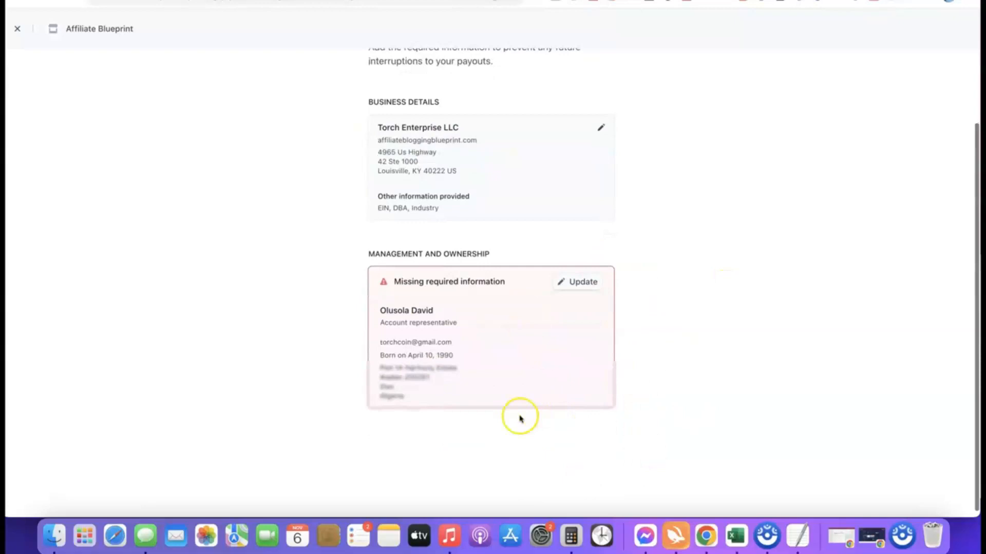
left_click(580, 284)
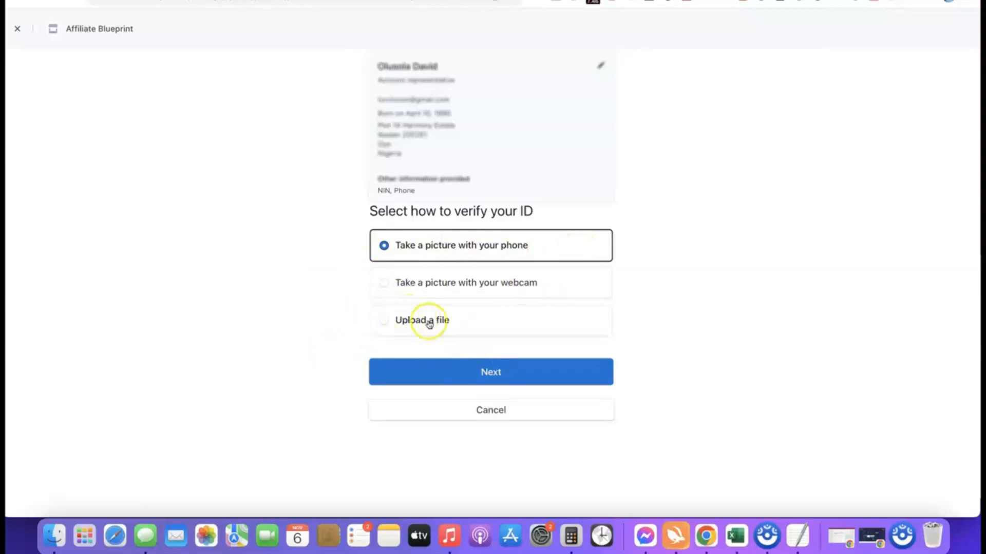
Choose to verify the ID by uploading a file, keep driver's license as the identification type, and accept the identity verification terms.
left_click(397, 321)
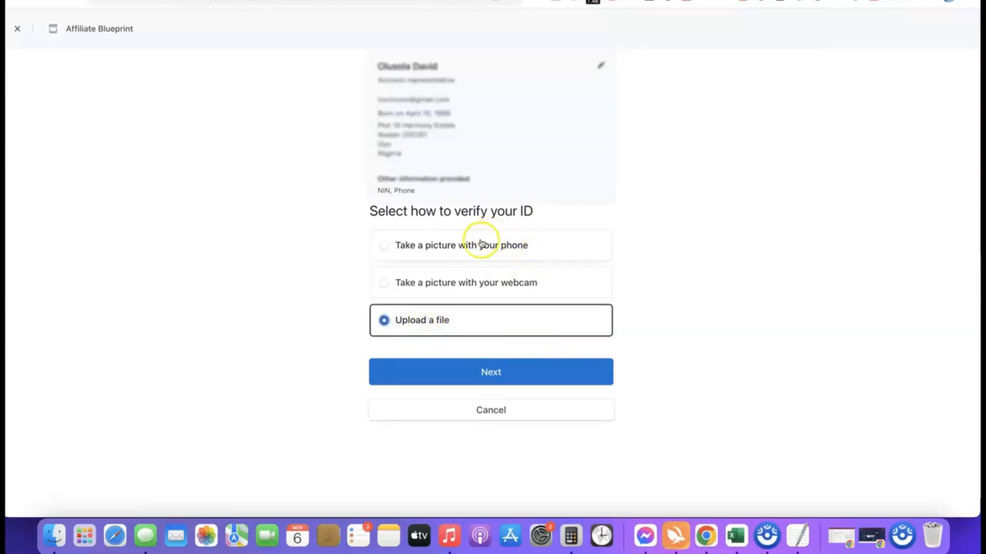
left_click(488, 371)
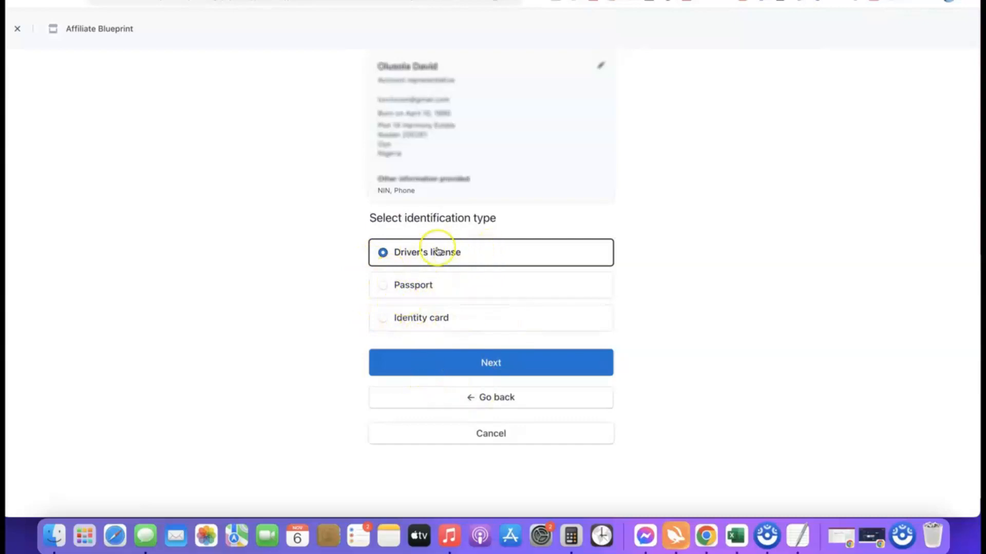
left_click(491, 364)
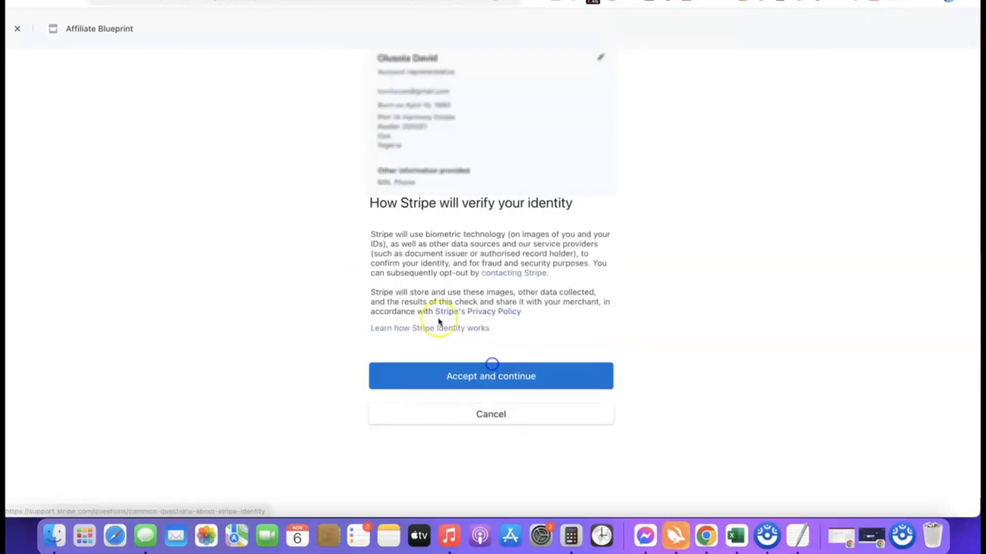
left_click(482, 376)
Upload the driver's license front image and drivers_license_back.jpg for the back, continue with both images, and return to the dashboard.
left_click(692, 362)
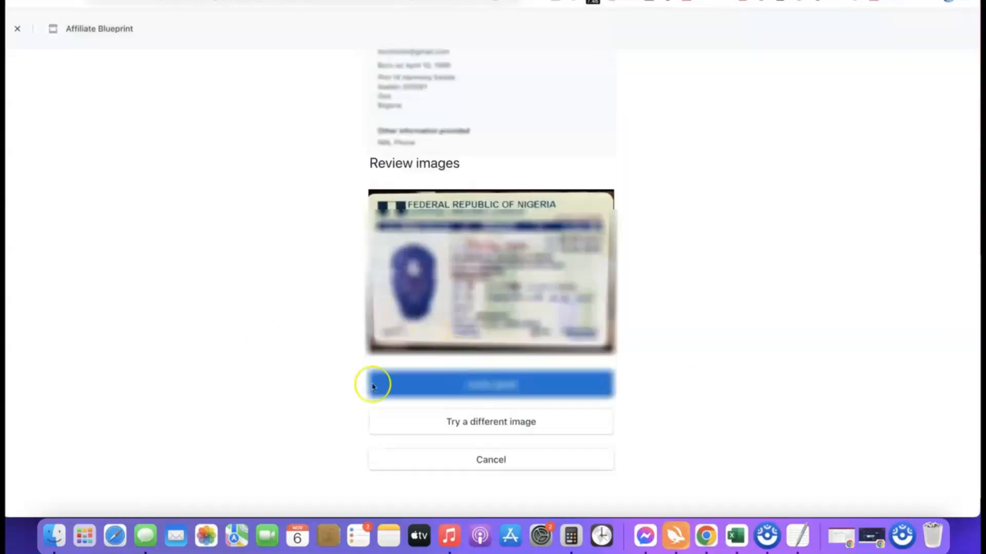
left_click(494, 385)
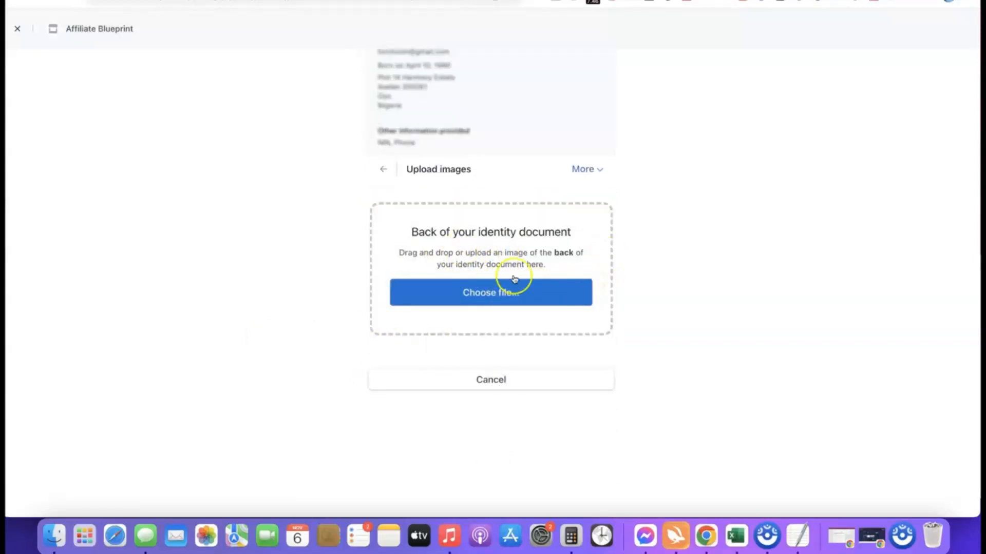
left_click(488, 293)
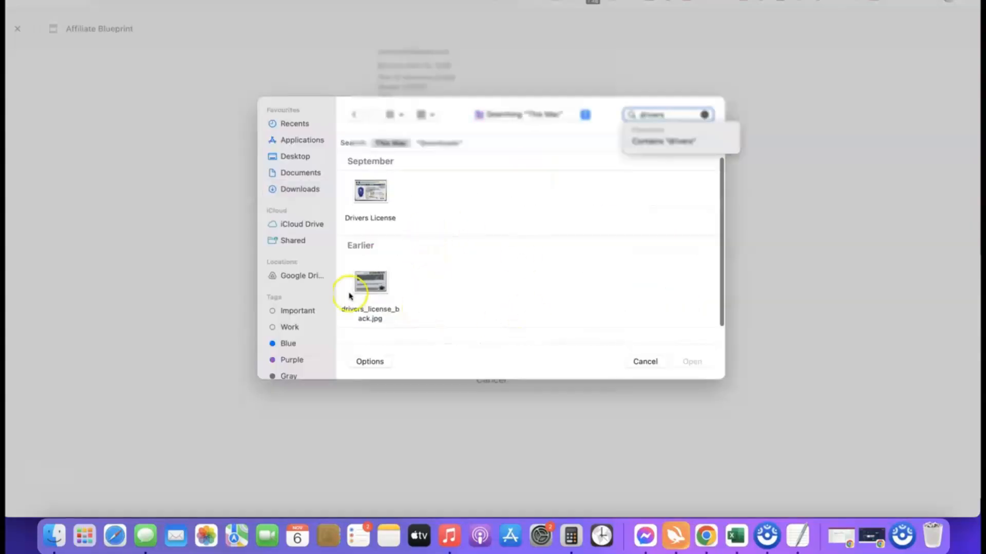
left_click(369, 281)
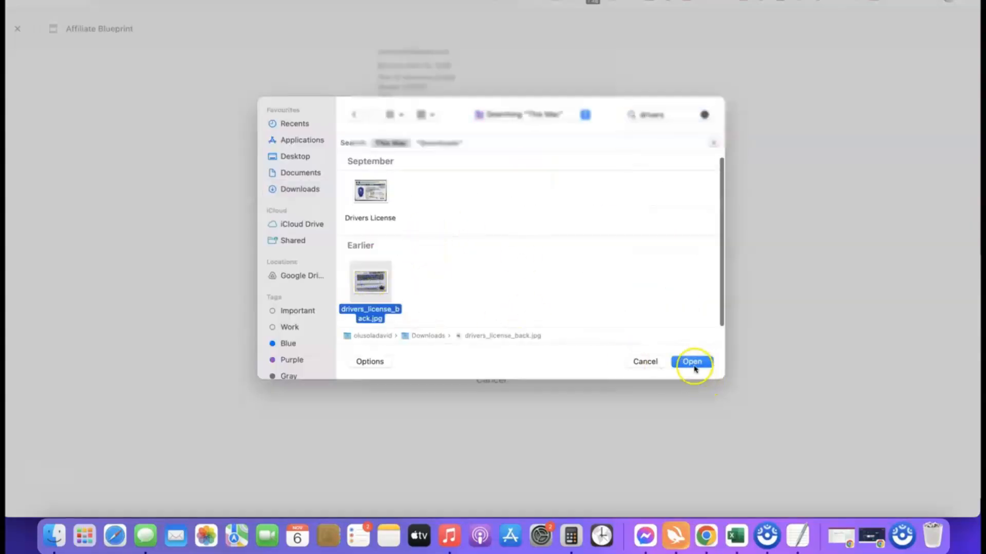
left_click(693, 363)
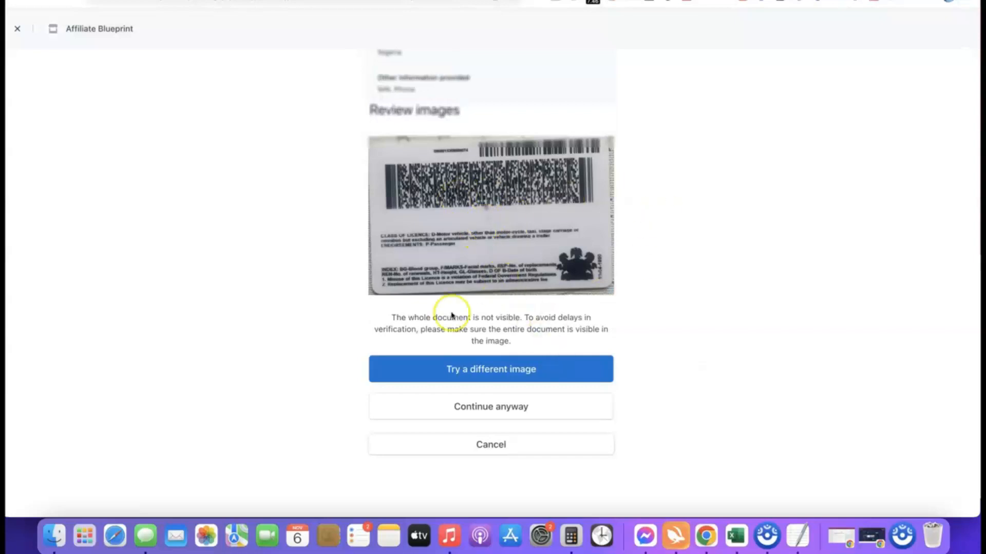
left_click(485, 406)
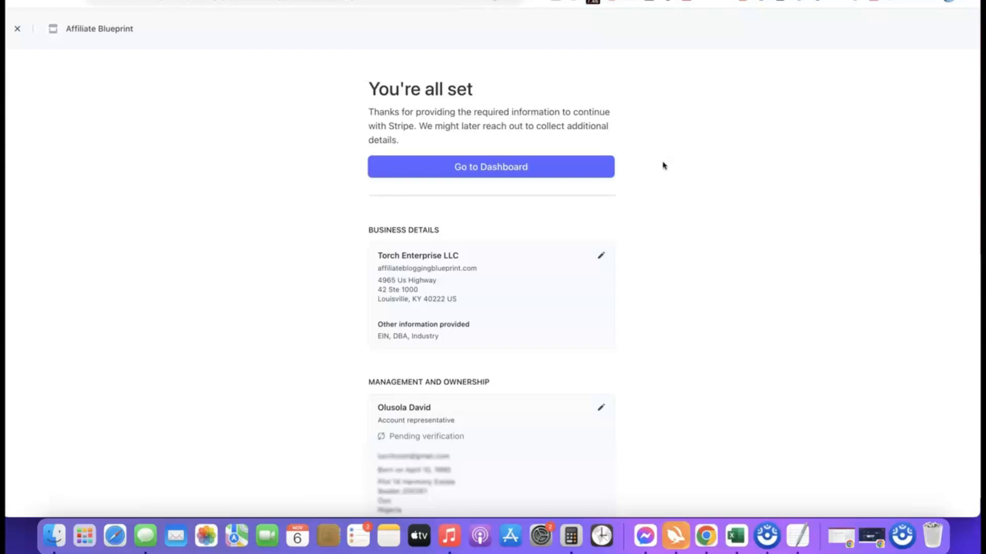
left_click(491, 166)
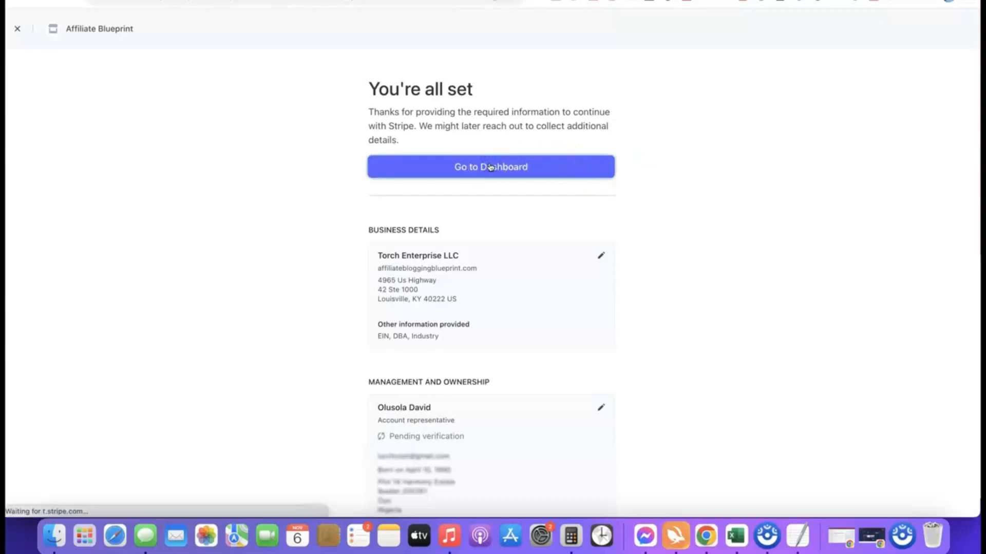